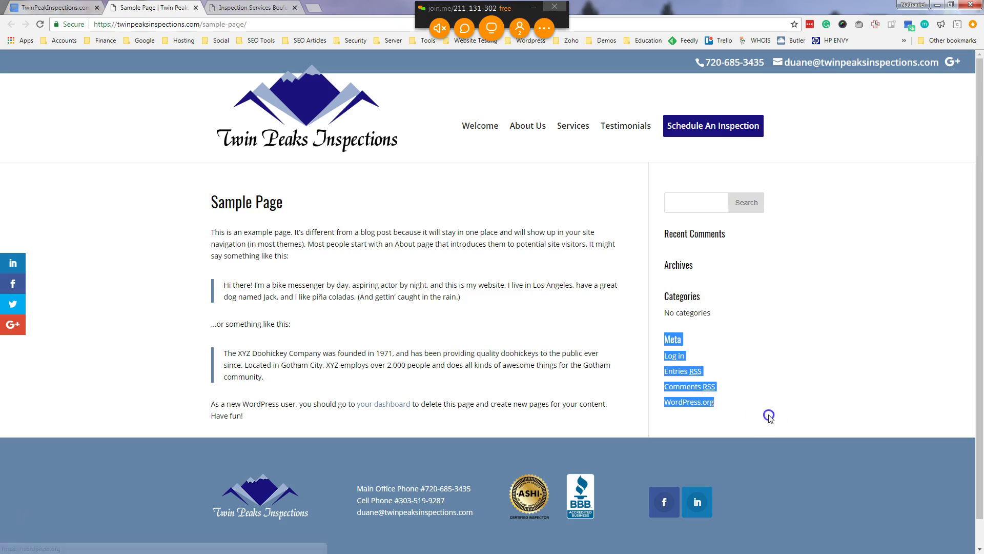
Step: Highlight the Sample Page's sidebar widgets from Recent Comments down to the Meta links for inspection
drag(664, 340, 696, 371)
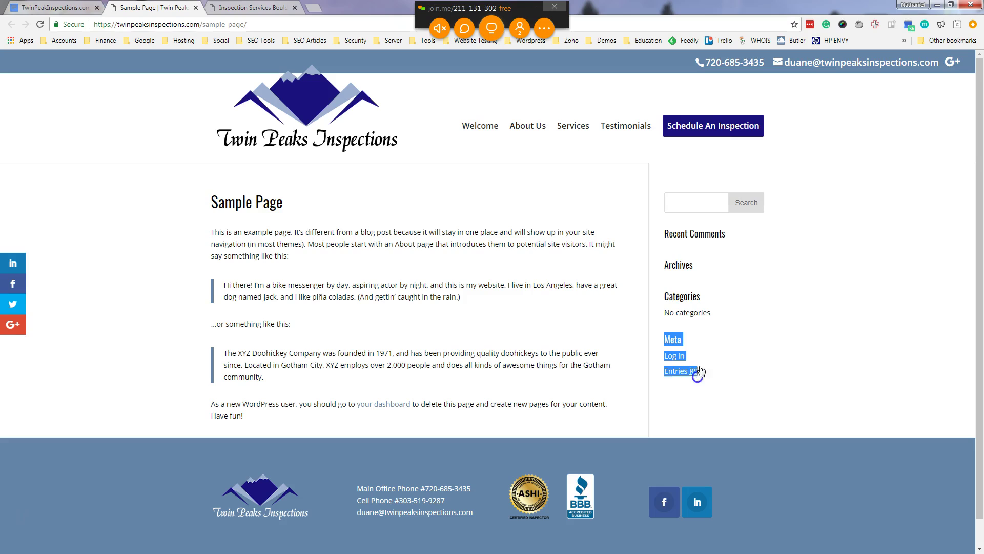
drag(669, 235, 680, 385)
click(681, 386)
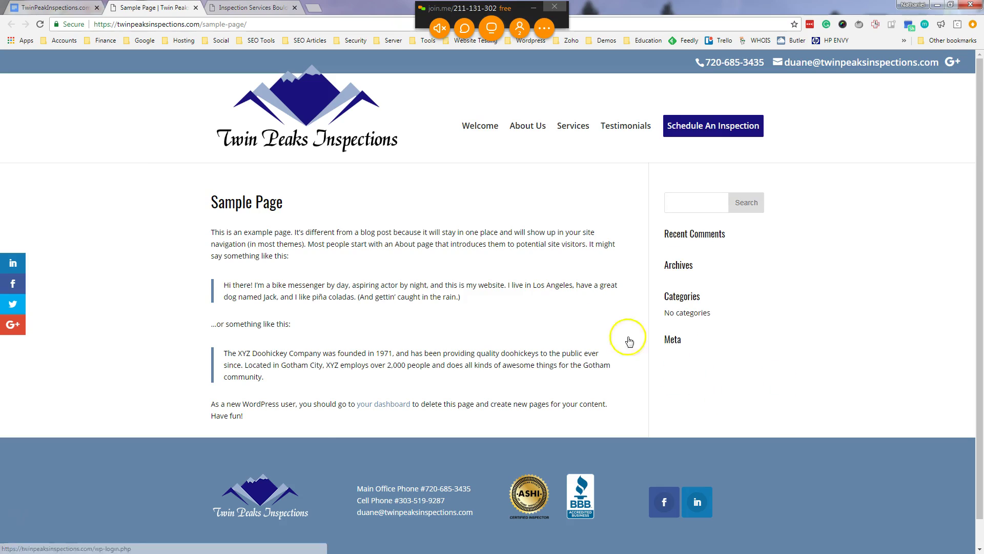
Step: Open the welcome/slider2-4 link under Action item 2 of the Website Analysis document and view its page
key(ctrl+shift+Tab)
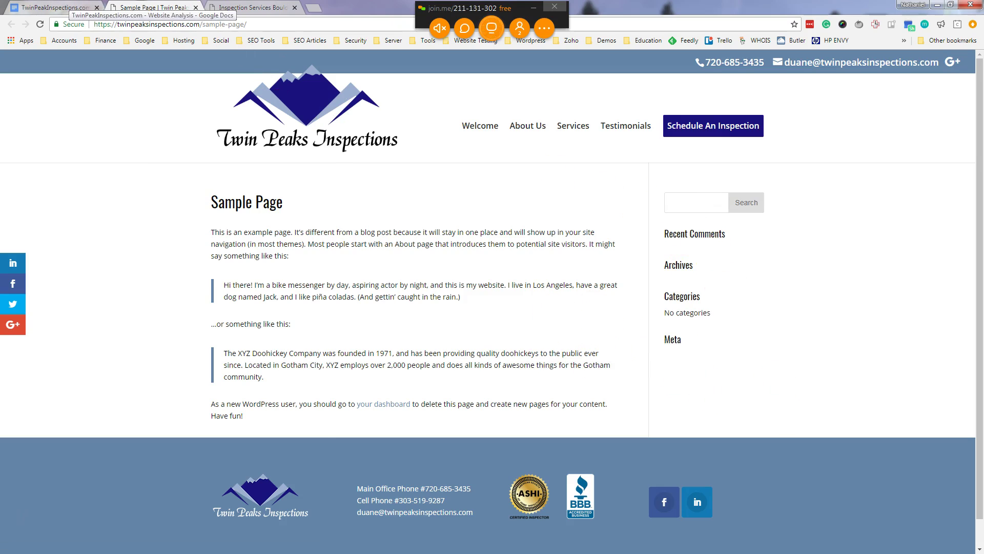
click(401, 336)
scroll(402, 337, down, 3)
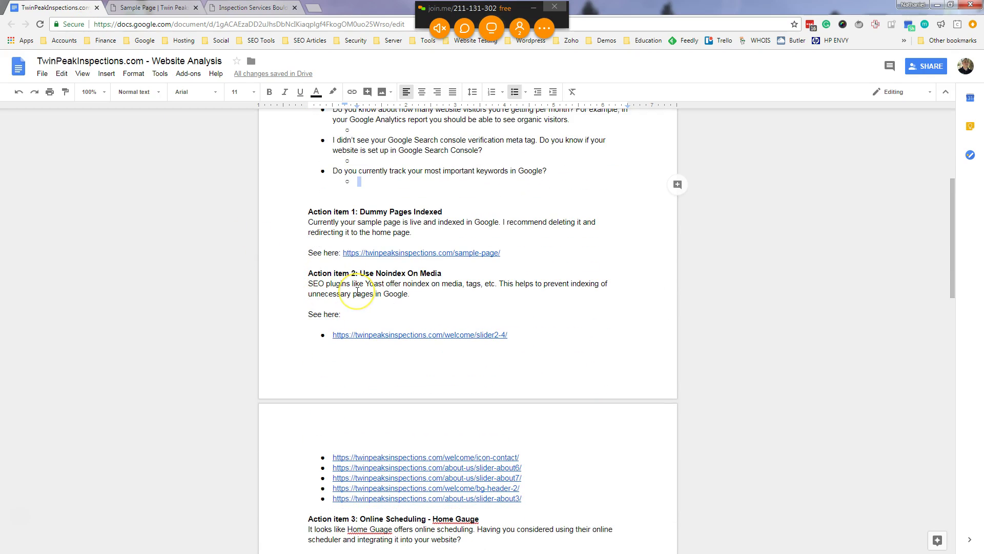
scroll(392, 344, down, 1)
scroll(390, 328, down, 1)
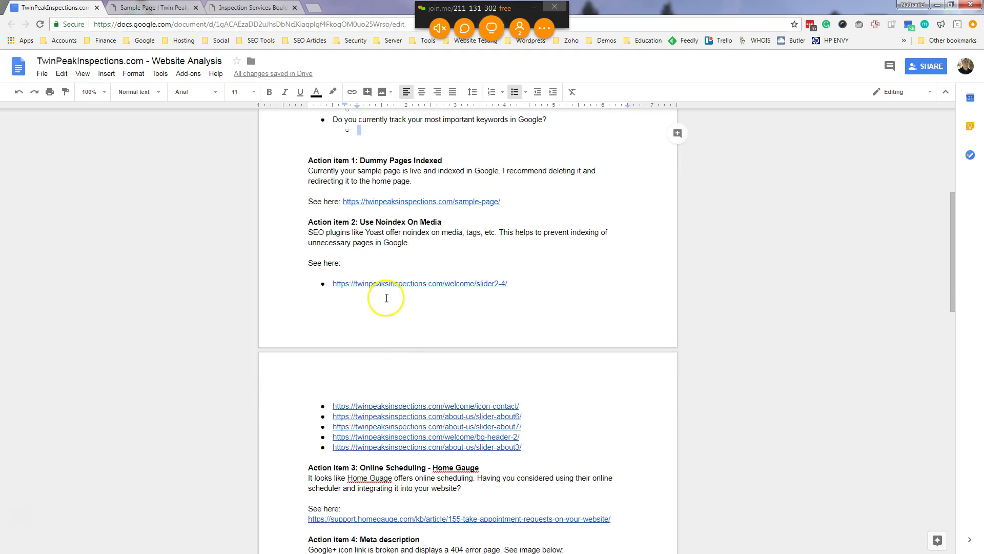
scroll(388, 286, up, 3)
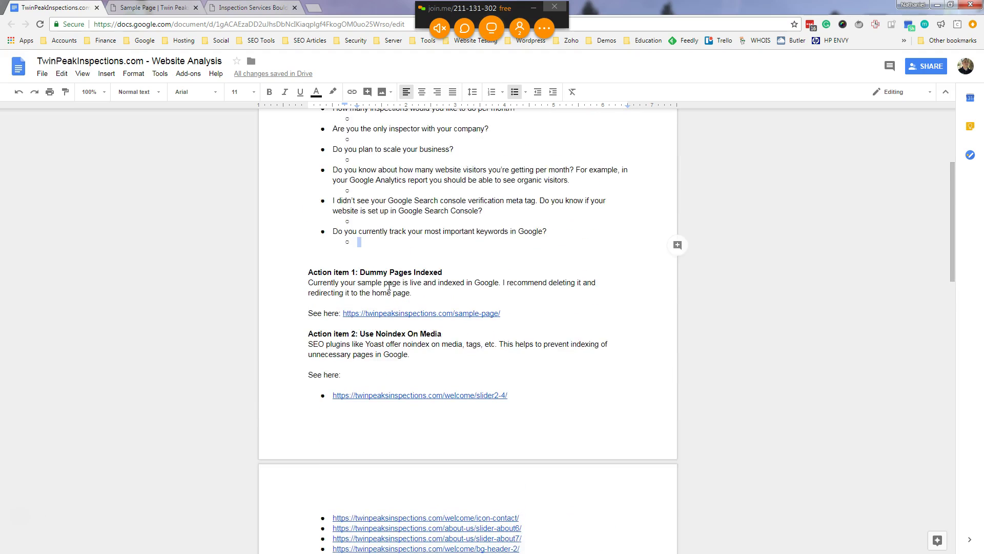
scroll(390, 287, down, 2)
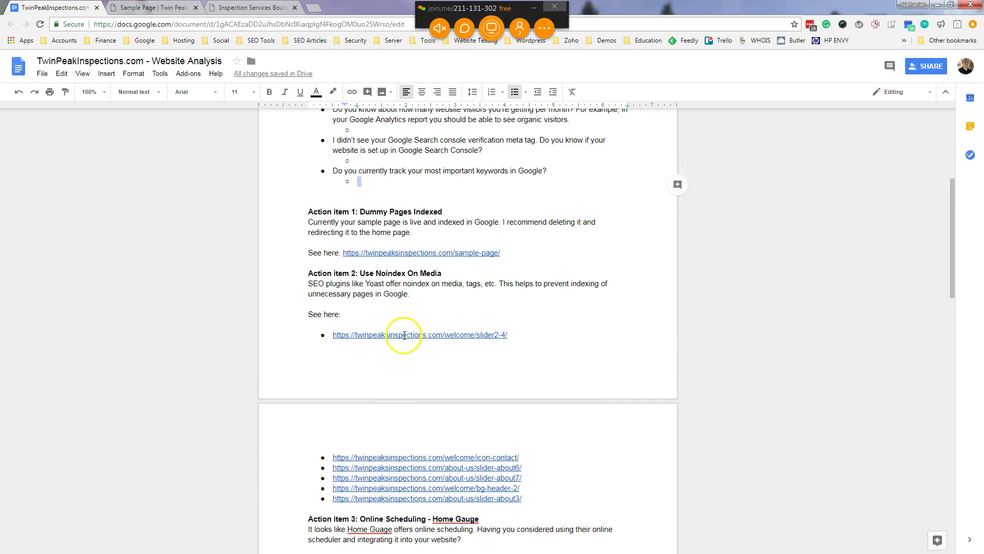
click(404, 335)
click(358, 351)
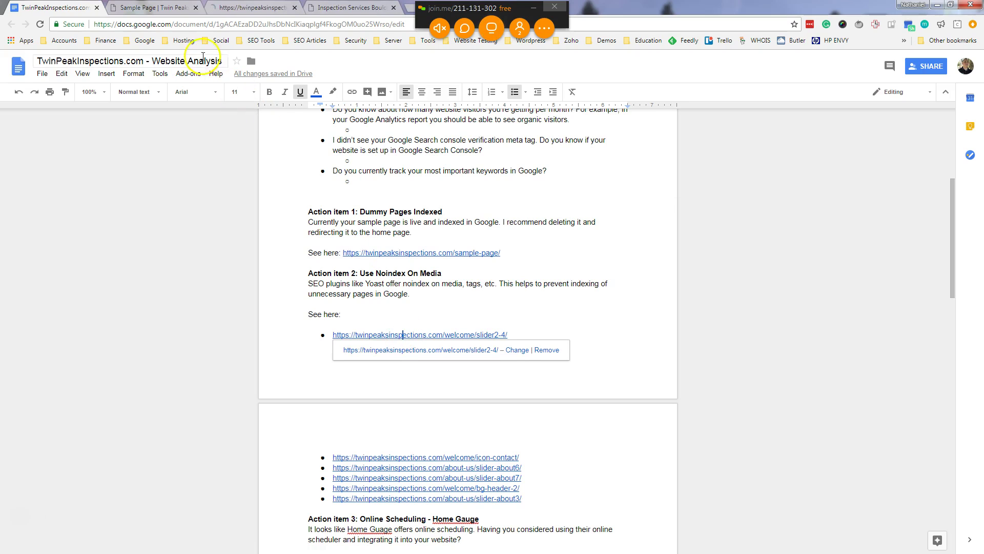
click(250, 10)
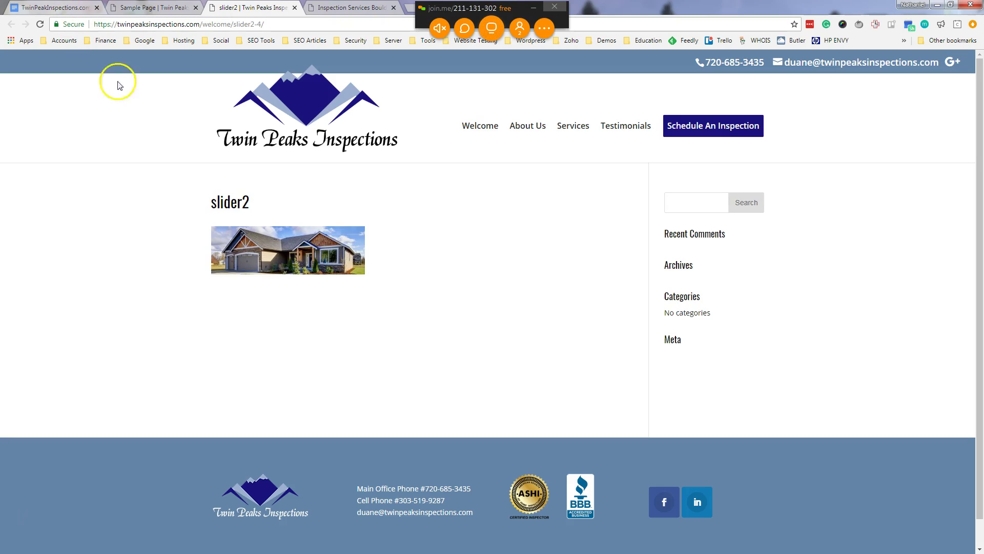
Step: Inspect the slider2 media page's content and URL path, view its full-size image, and return to the page
double_click(301, 210)
double_click(411, 311)
click(410, 311)
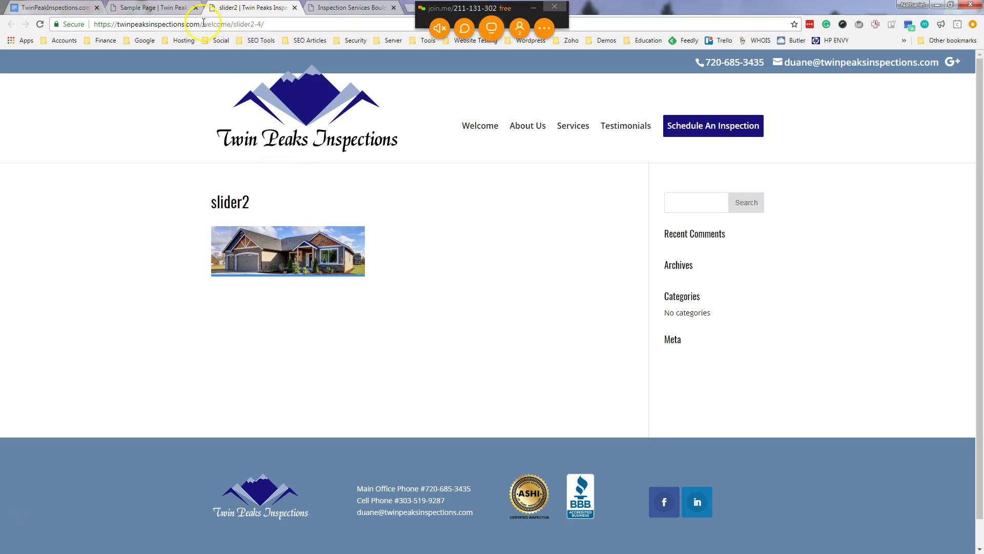
drag(201, 25, 283, 26)
click(272, 254)
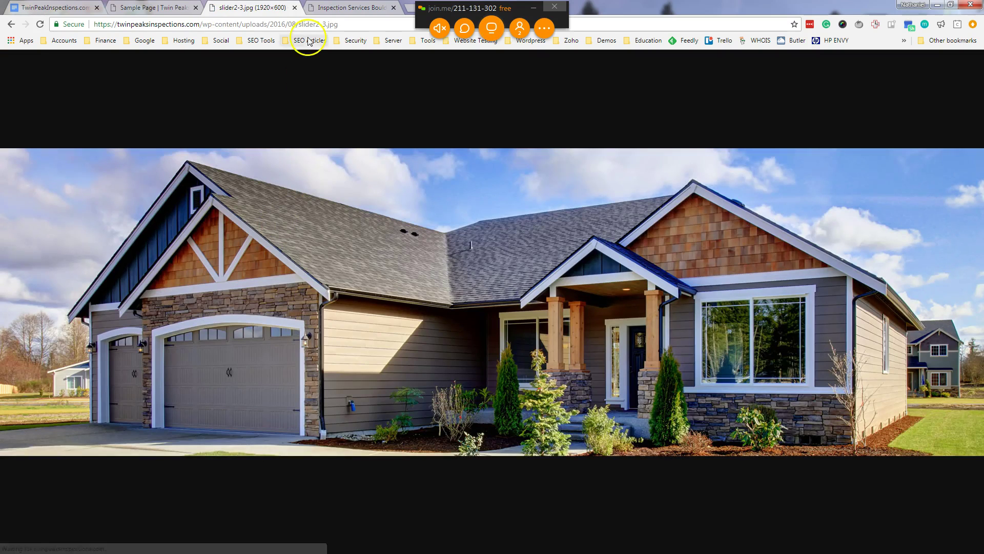
click(11, 24)
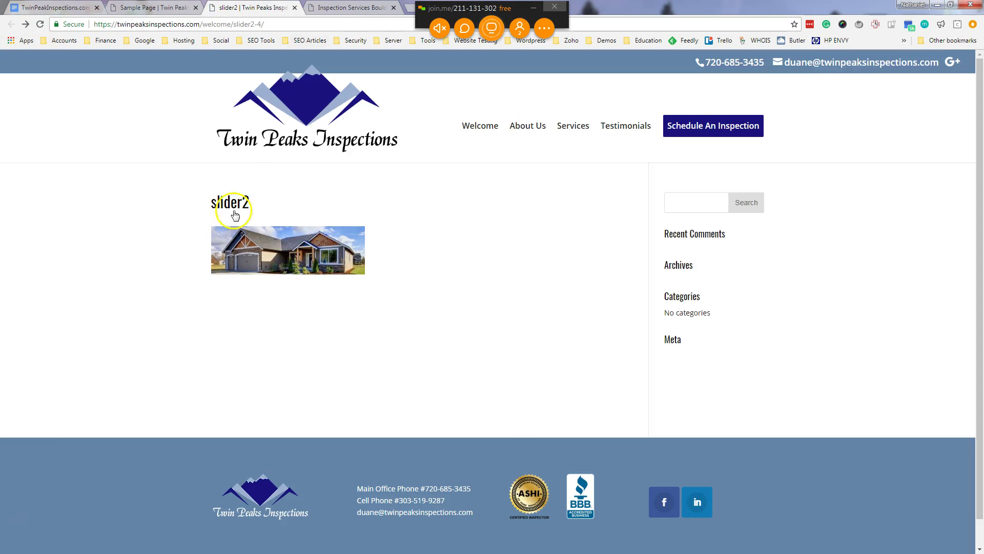
Step: Look over the Sample Page again and return to the Website Analysis document
click(168, 10)
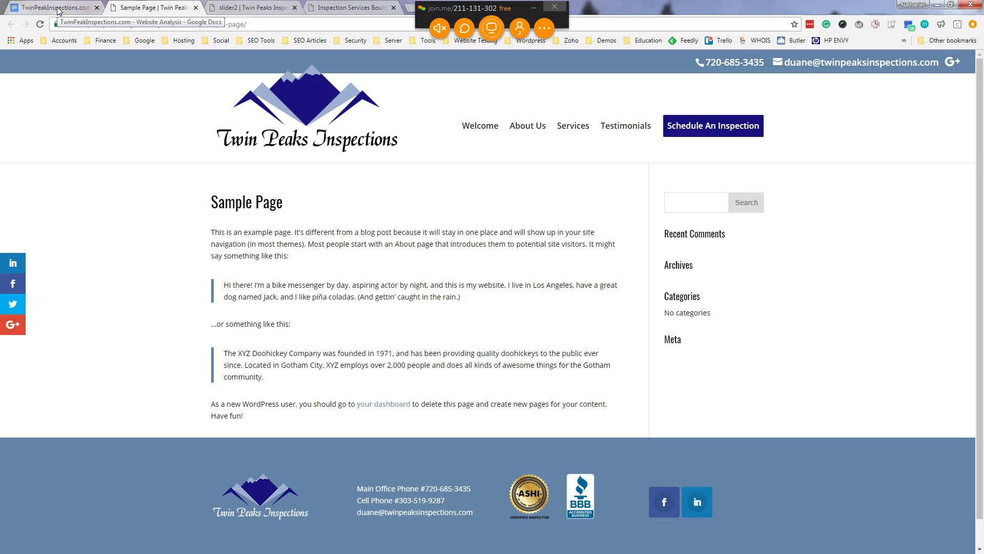
scroll(348, 269, down, 1)
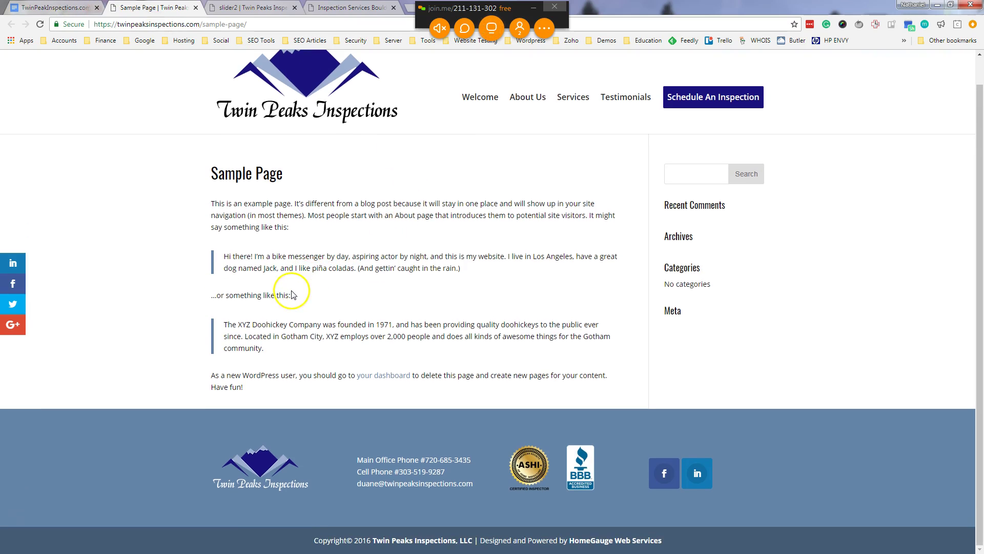
scroll(334, 184, up, 1)
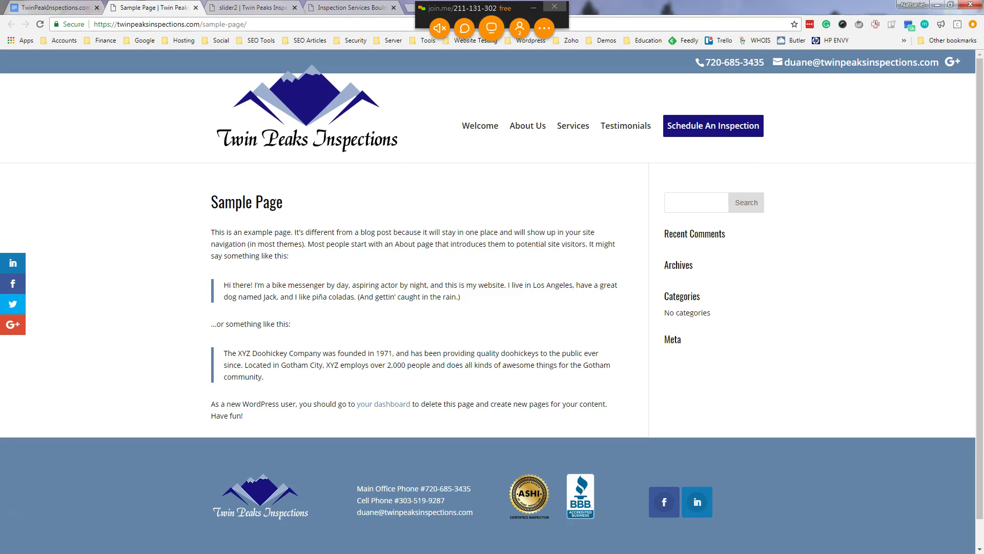
click(48, 8)
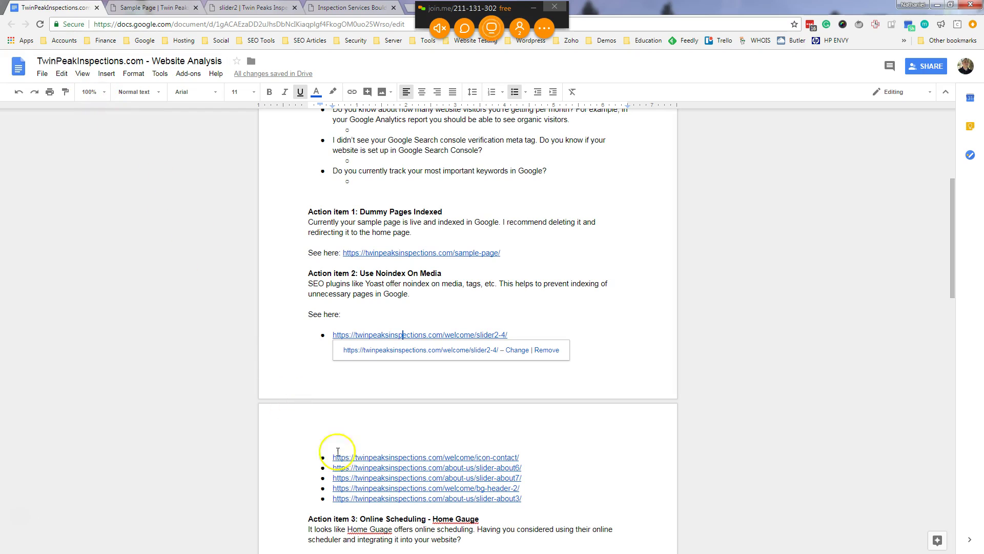
Step: Examine the media page links under Action item 2 and the Online Scheduling recommendation under Action item 3
click(815, 468)
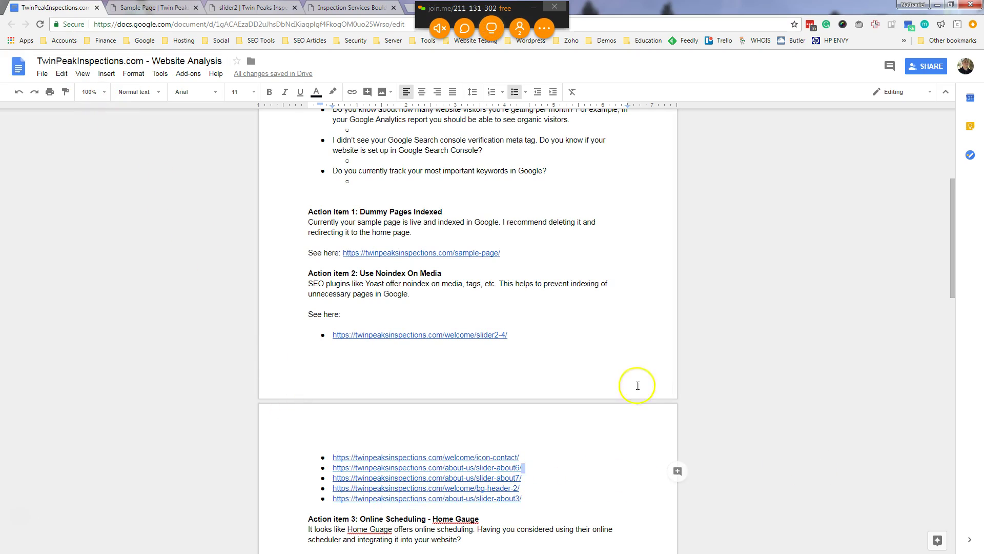
scroll(402, 359, down, 3)
scroll(209, 340, down, 1)
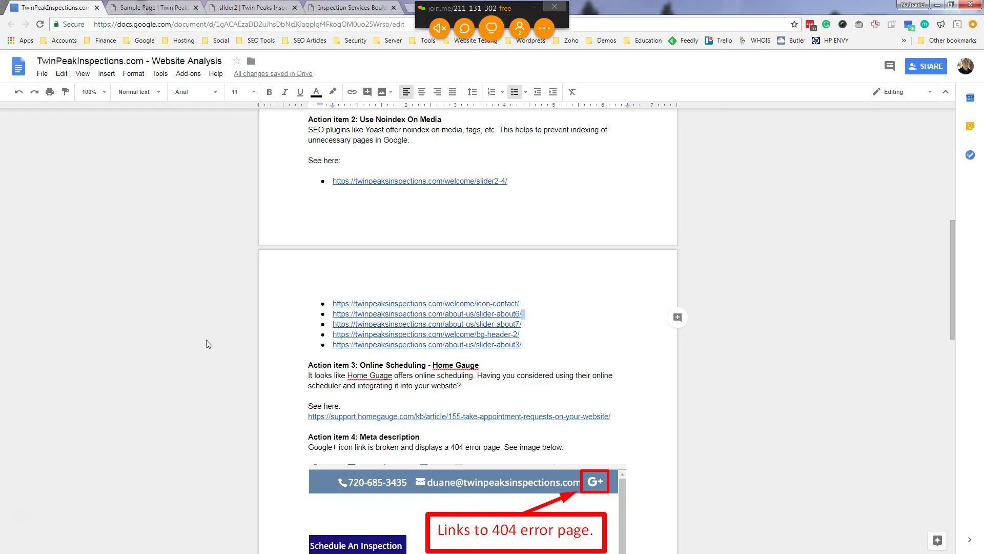
scroll(206, 340, down, 1)
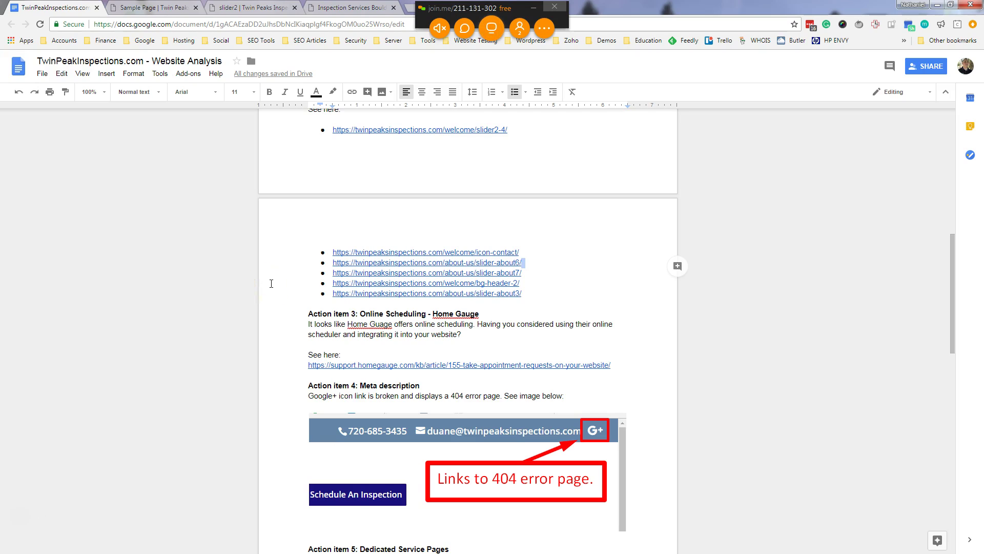
scroll(321, 303, up, 5)
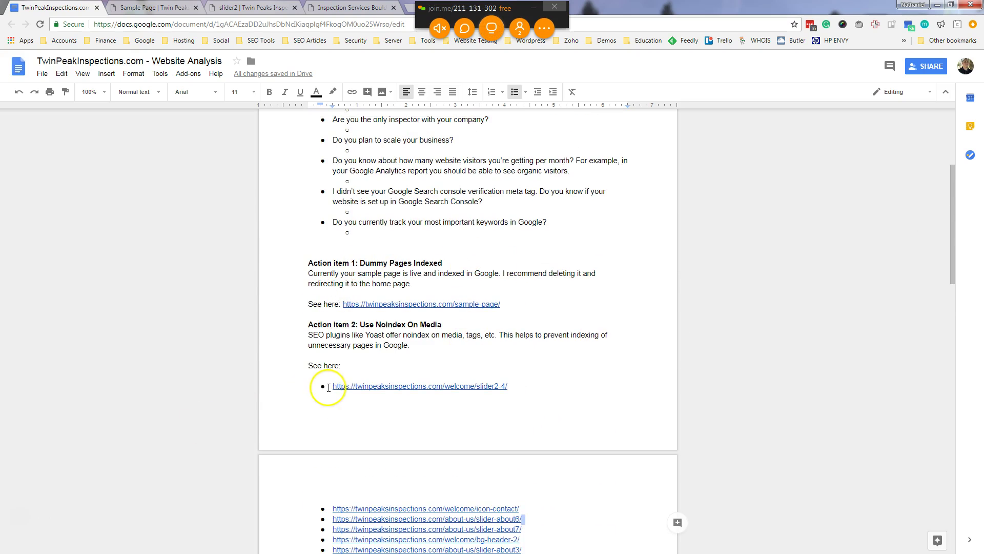
scroll(307, 390, up, 1)
scroll(308, 390, down, 2)
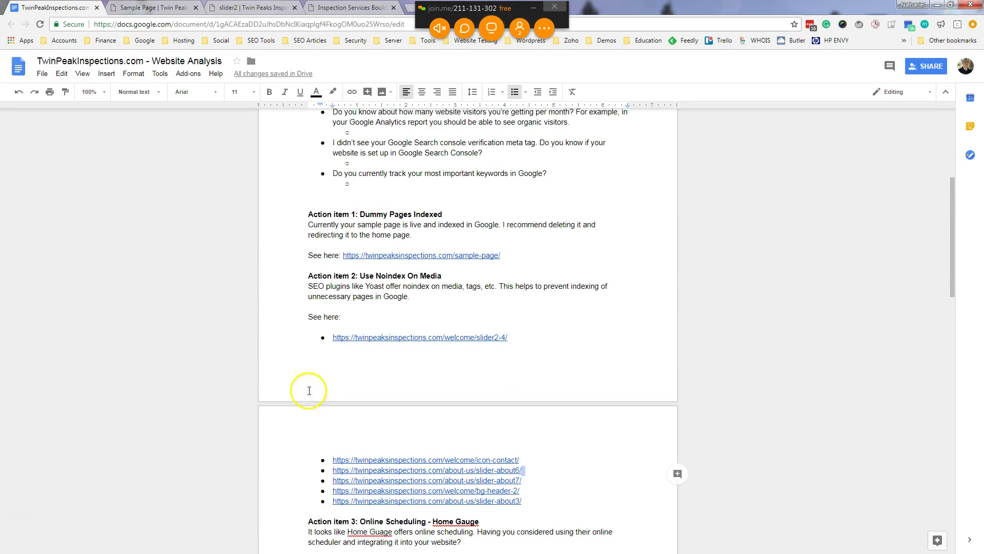
click(497, 457)
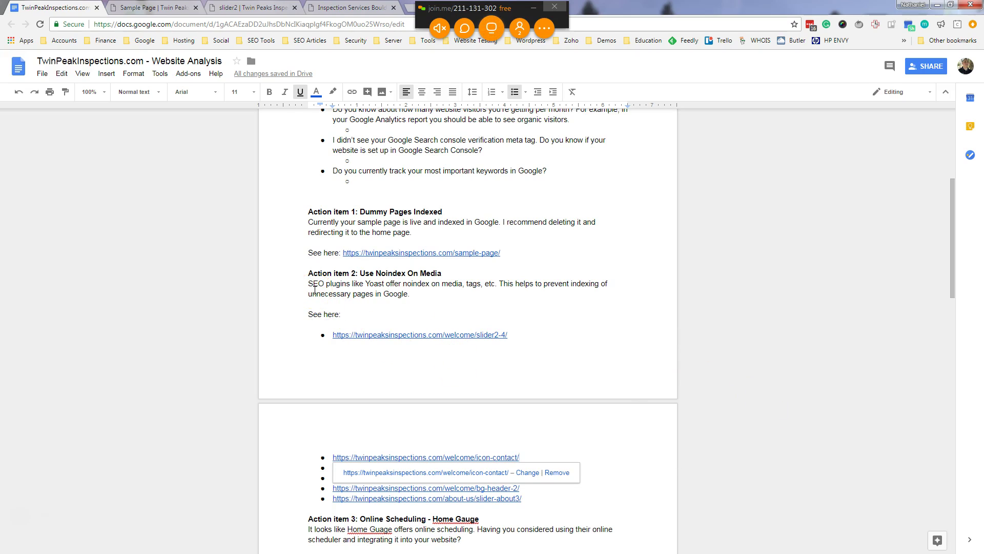
scroll(240, 318, down, 2)
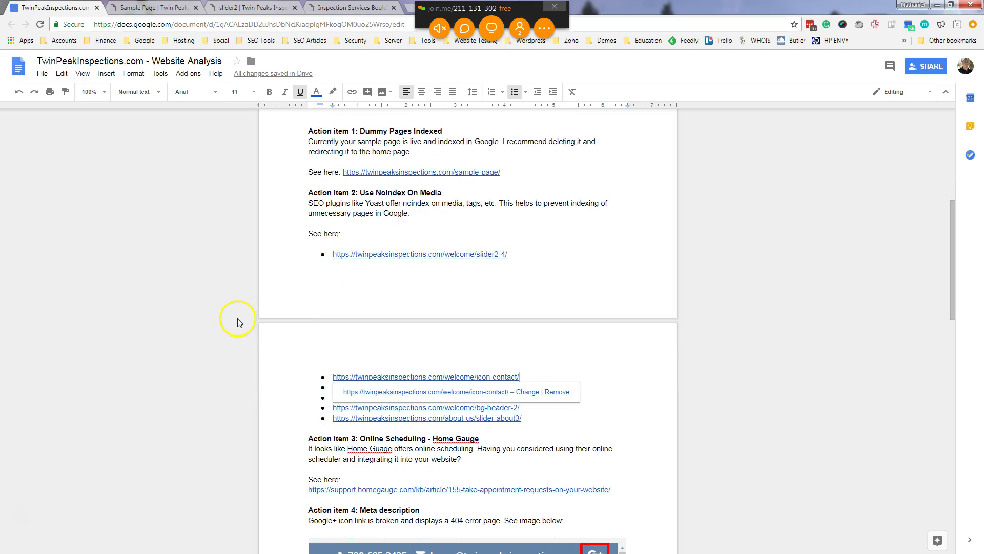
click(353, 417)
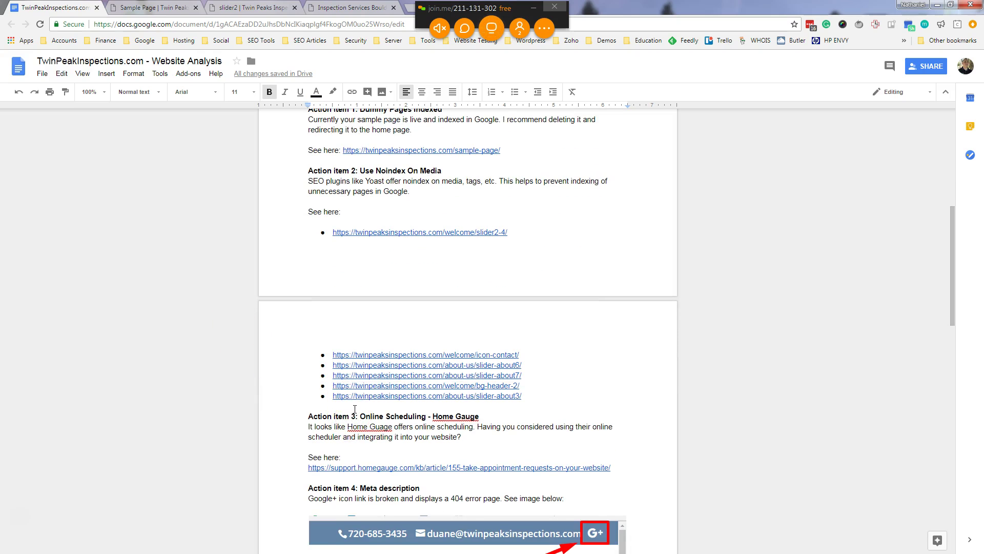
Step: Highlight the sample-page link line under Action item 1, then clear the selection
scroll(354, 408, up, 3)
drag(516, 248, 309, 251)
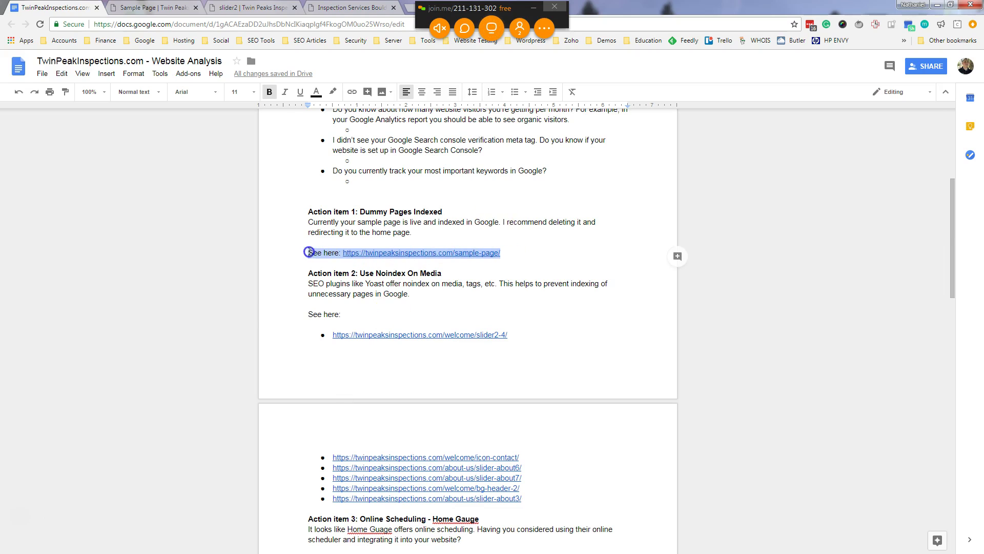
click(258, 319)
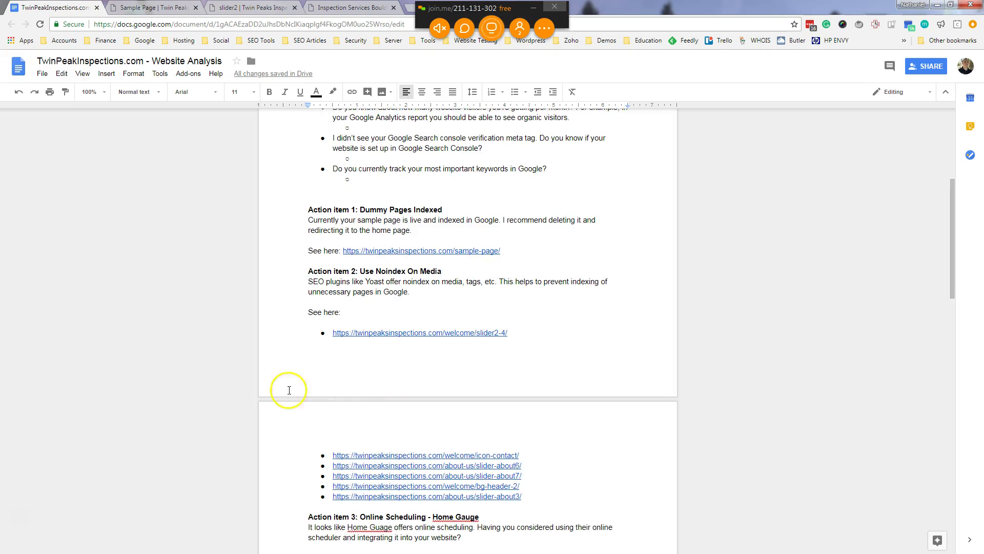
Step: Read Action items 3 to 5 on online scheduling, the broken Google+ link and dedicated service pages
scroll(221, 367, down, 2)
scroll(226, 383, down, 1)
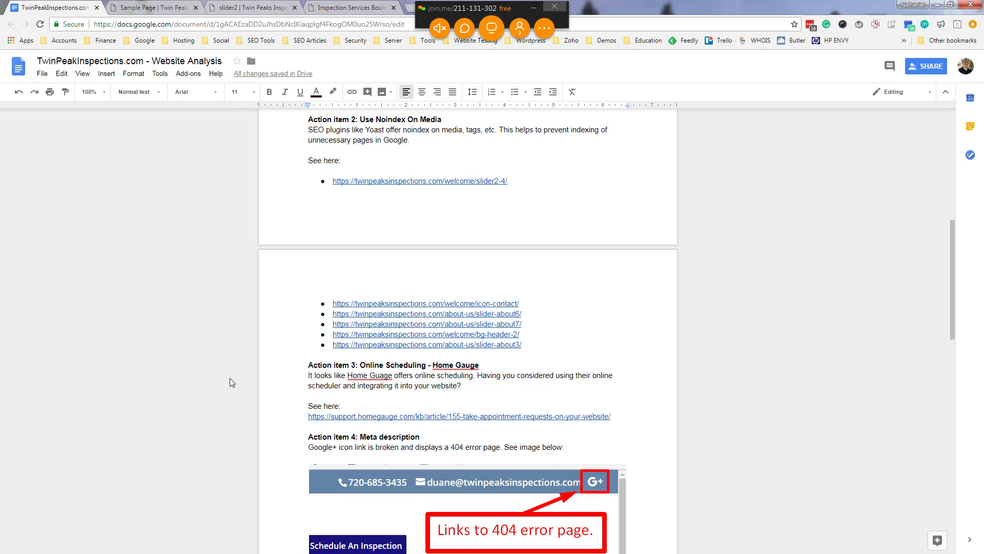
scroll(232, 383, down, 7)
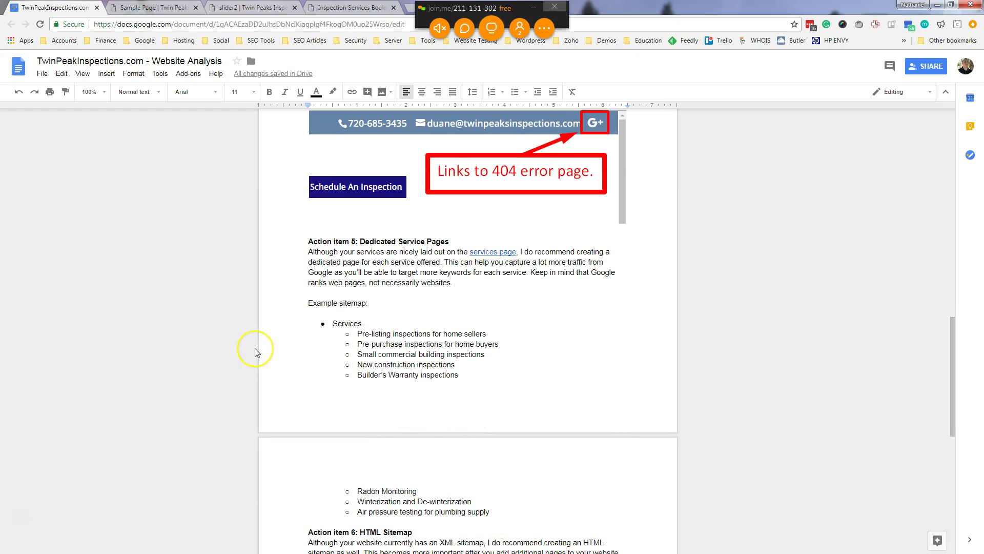
scroll(255, 348, up, 5)
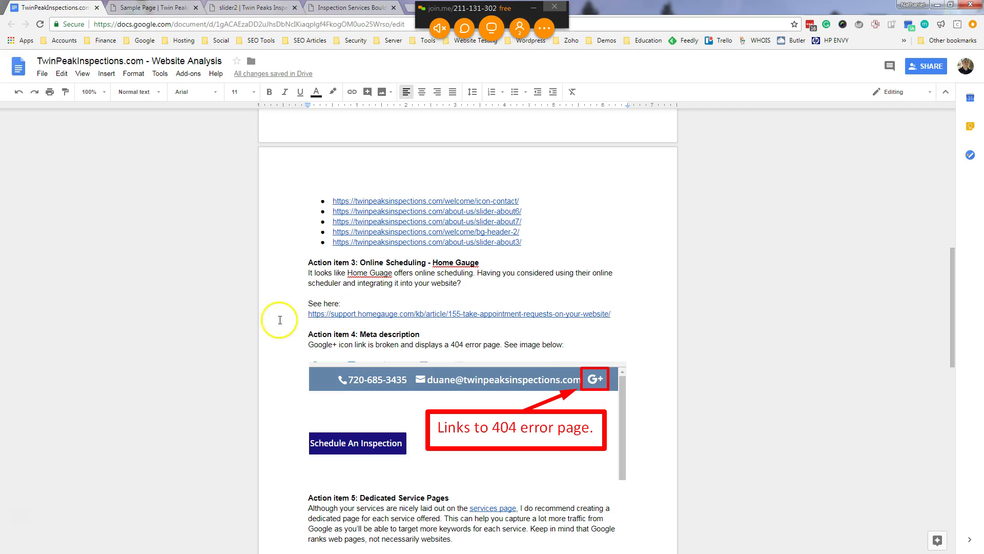
scroll(272, 320, down, 2)
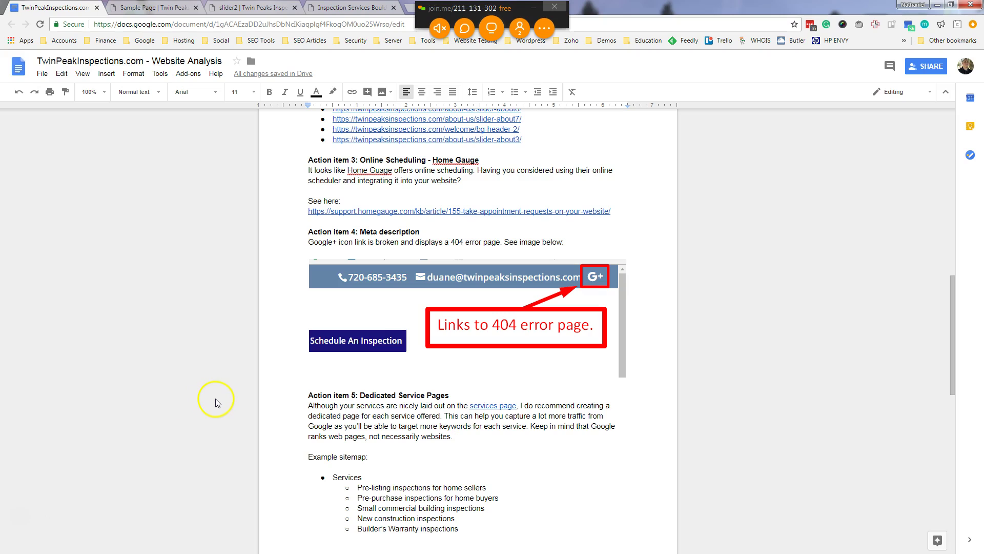
scroll(216, 395, up, 1)
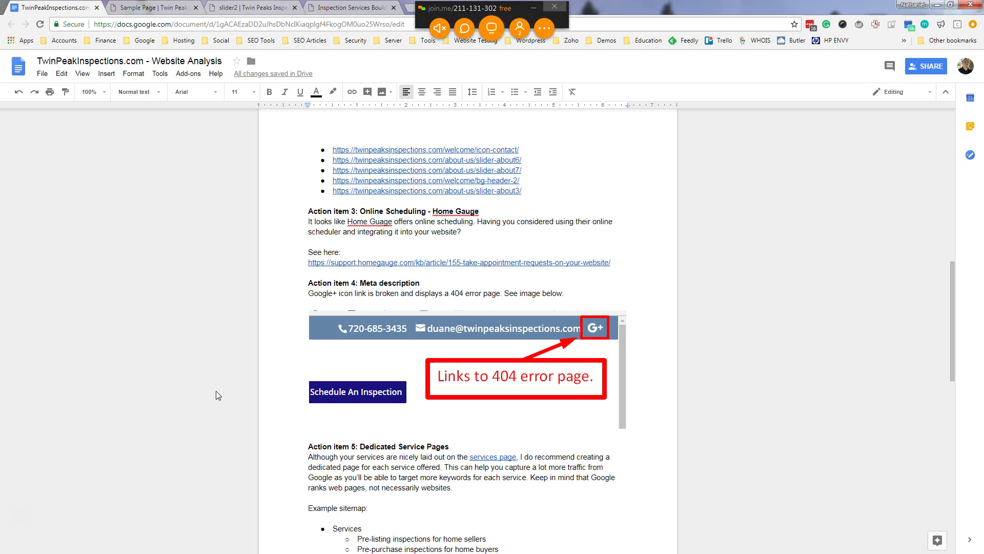
scroll(216, 392, down, 1)
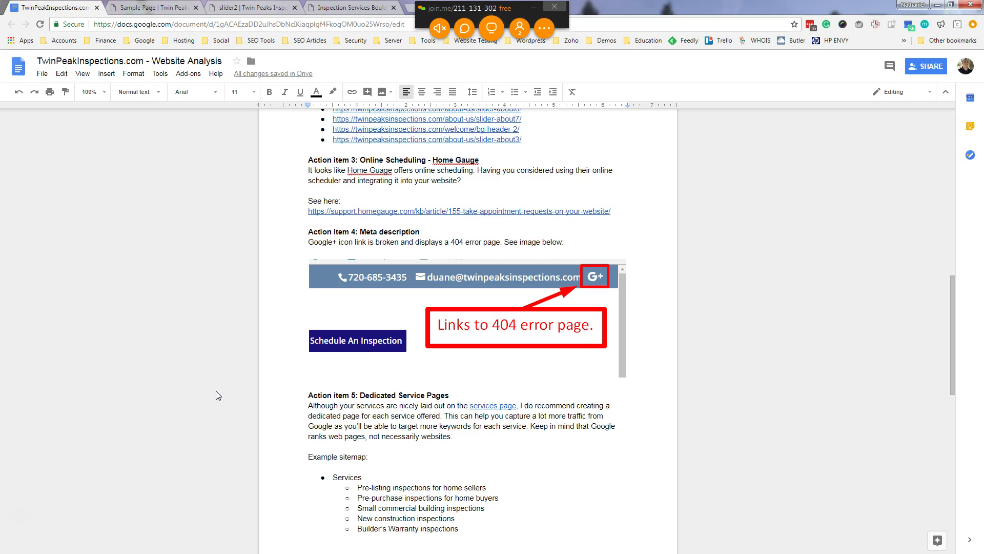
Step: Move the join.me sharing bar aside and review the example services sitemap under Action item 5 and the HTML sitemap recommendation
drag(504, 7, 653, 21)
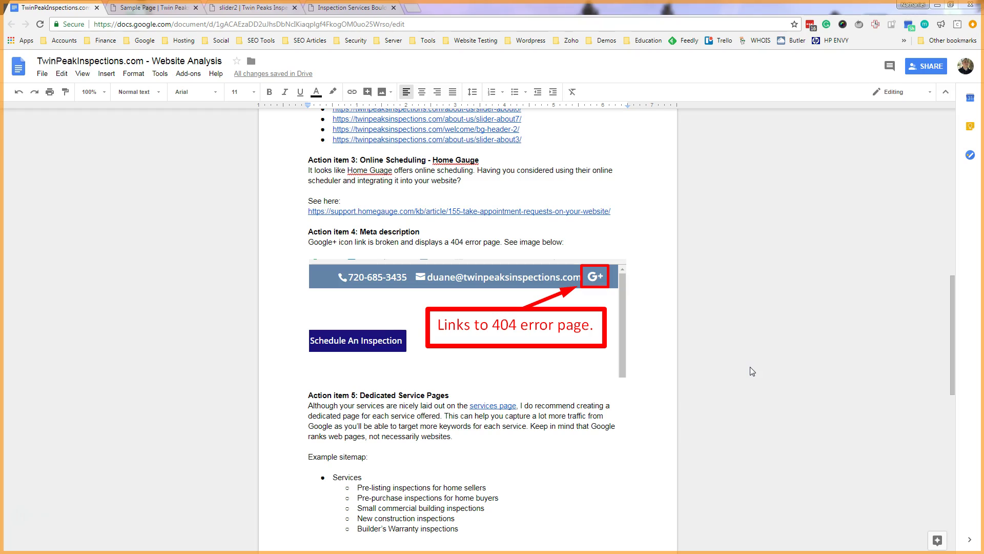
click(373, 499)
scroll(373, 499, down, 3)
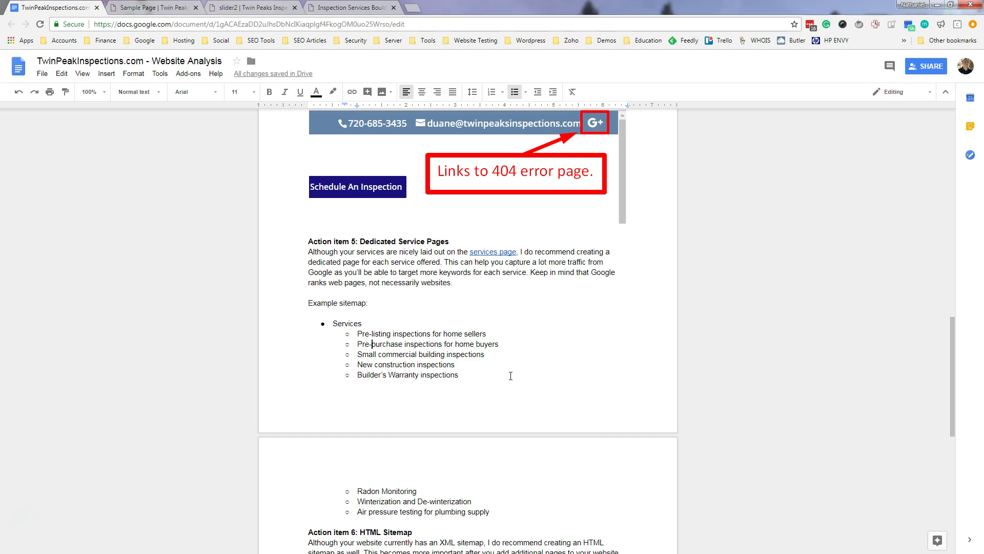
scroll(510, 376, down, 2)
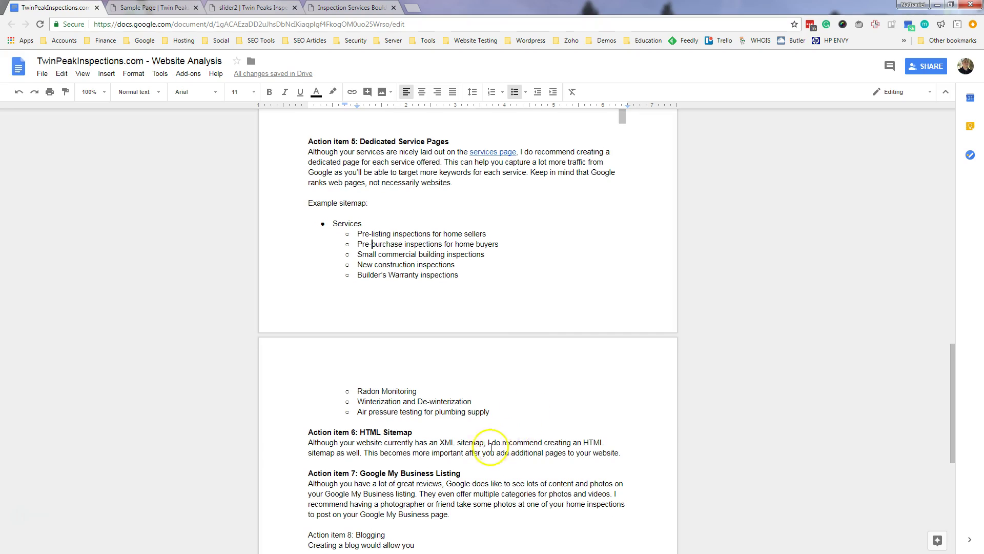
Step: Return to the online scheduling and Google+ link items in the analysis, and open ManageWP in a new tab
scroll(474, 455, up, 2)
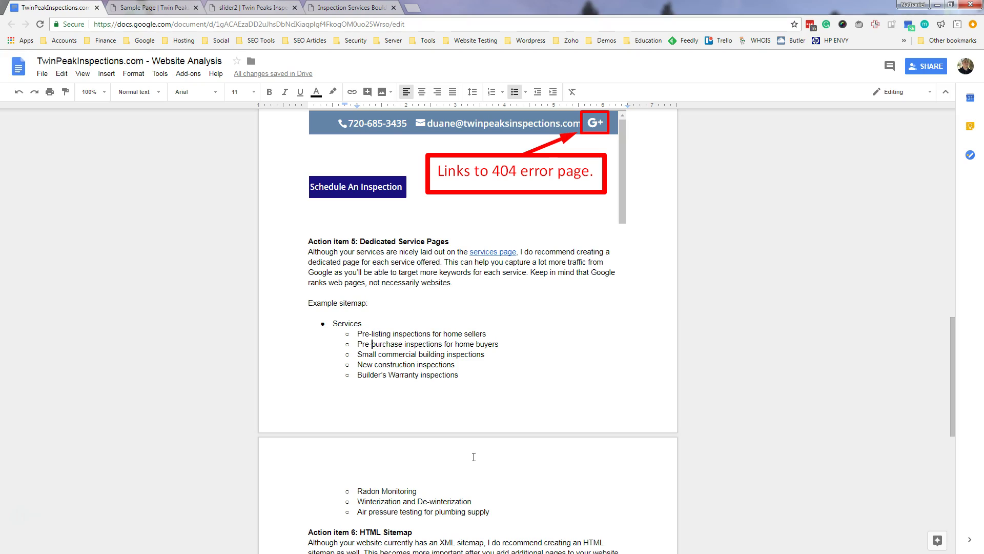
scroll(474, 457, up, 6)
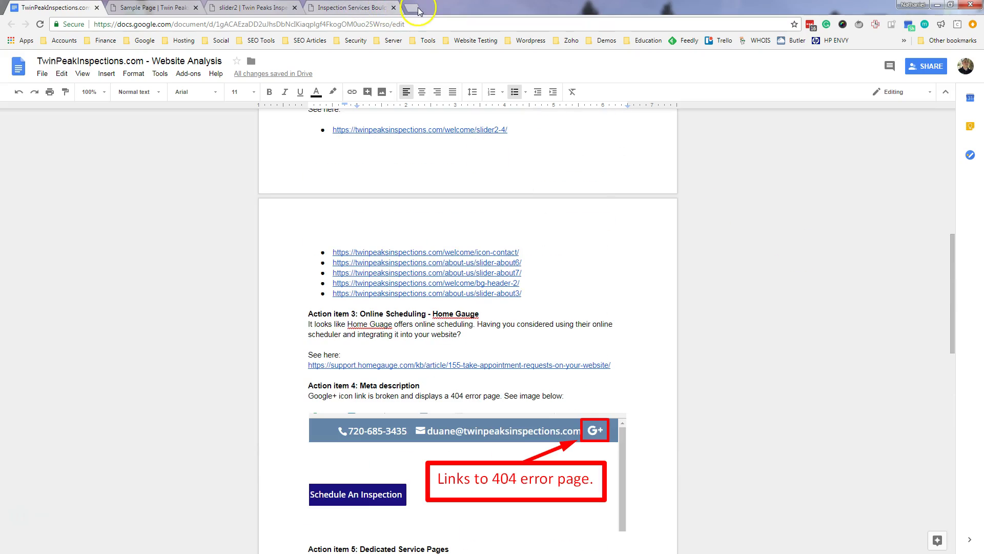
click(419, 7)
text(mana)
key(Return)
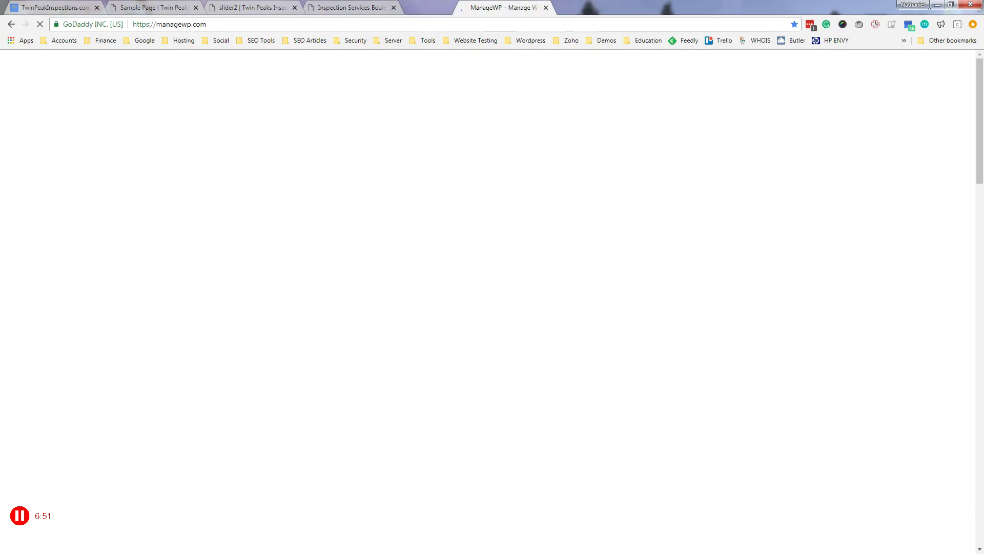
key(ctrl+w)
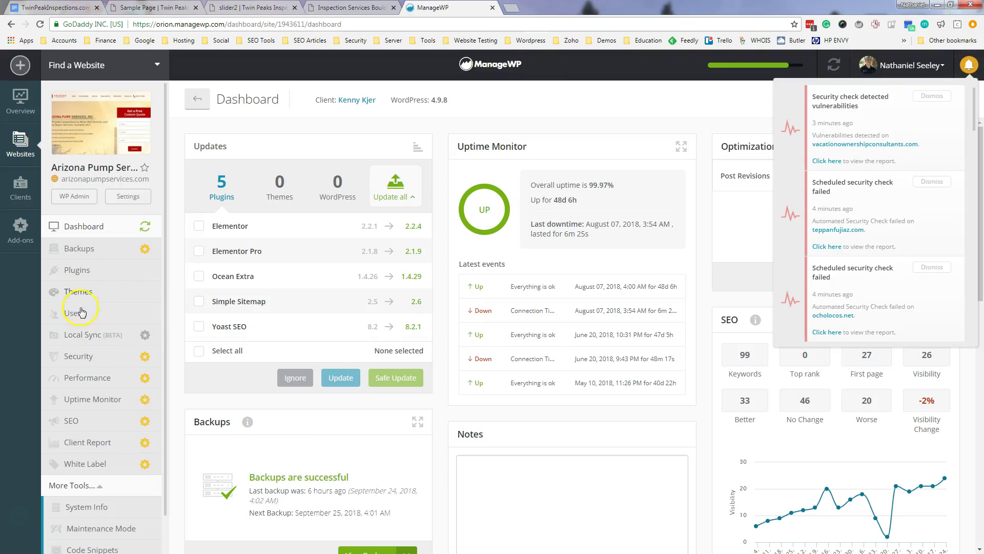
Step: Open the SEO report for Arizona Pump Services and review the first-page keyword rankings and their history
click(79, 420)
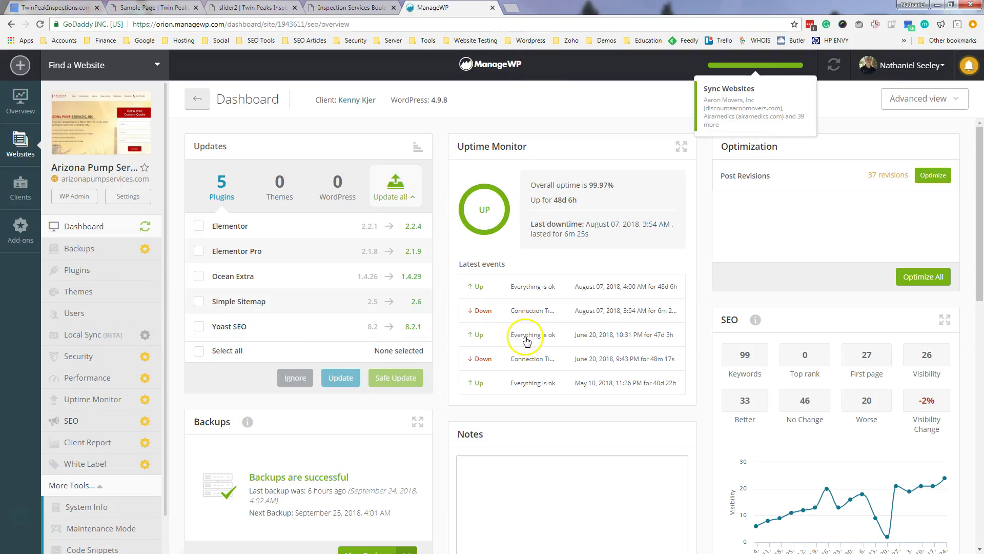
scroll(819, 314, down, 3)
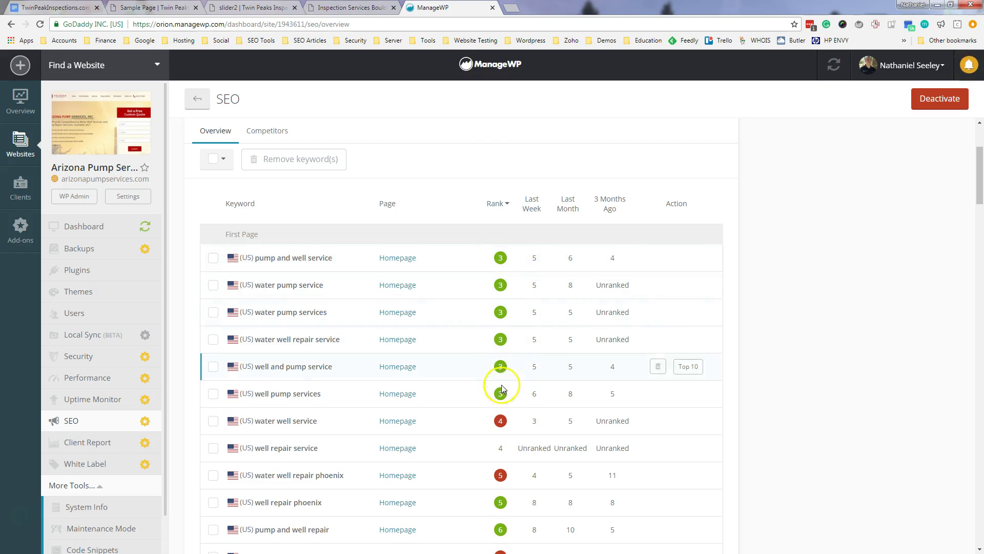
scroll(352, 325, down, 1)
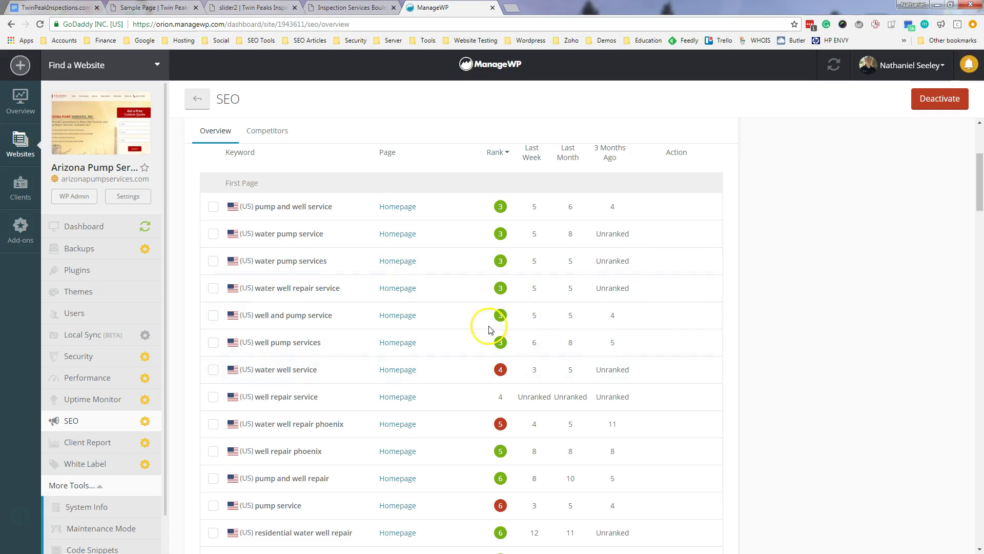
scroll(938, 331, down, 1)
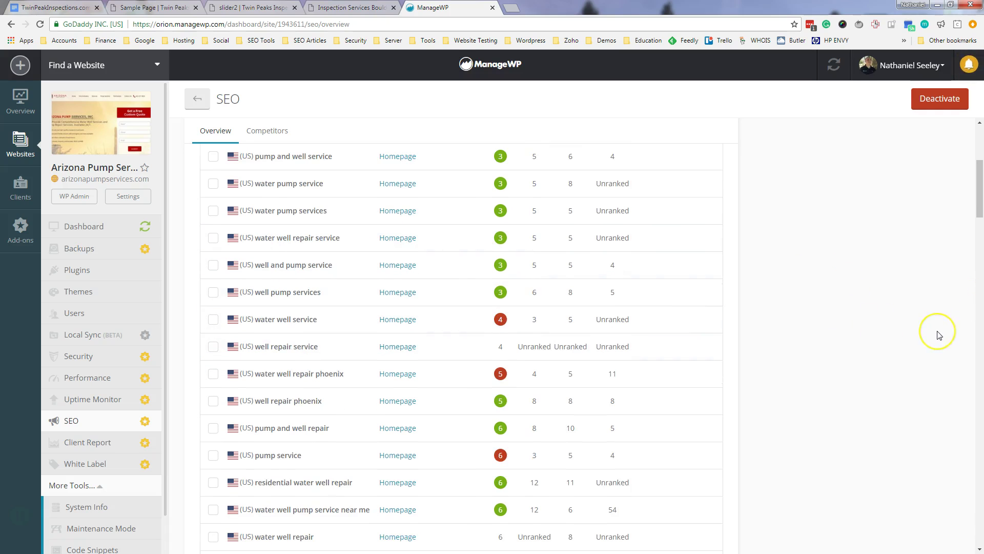
Step: Examine the SEO overview counters for better, unchanged and worse keywords, the visibility change and the visibility chart
scroll(938, 334, up, 5)
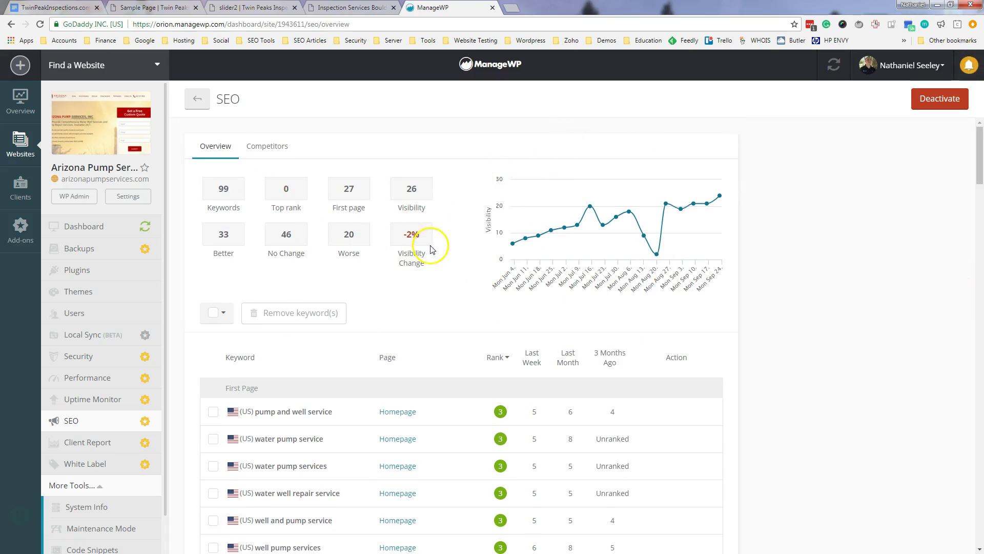
mouse_move(398, 236)
mouse_move(310, 228)
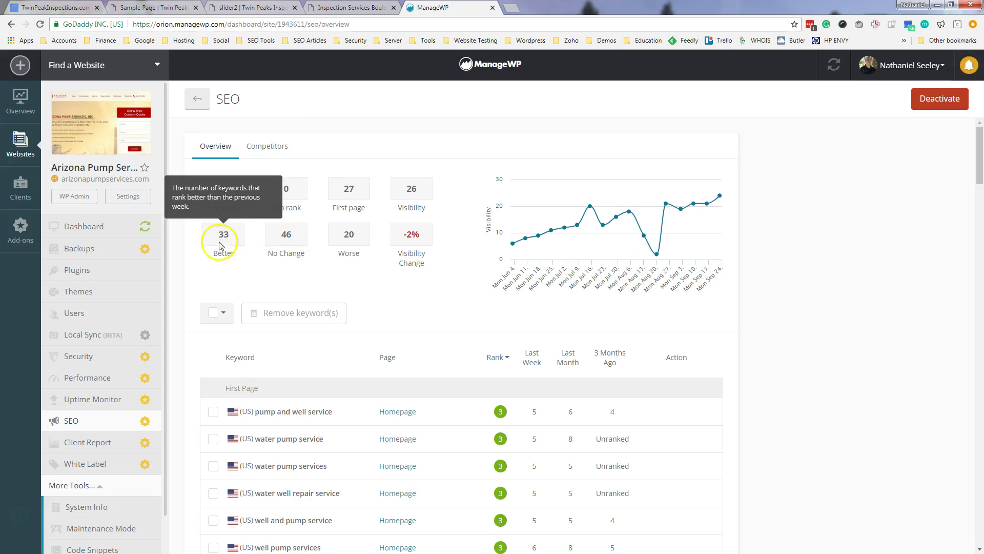
click(789, 287)
scroll(803, 300, down, 6)
scroll(811, 308, up, 6)
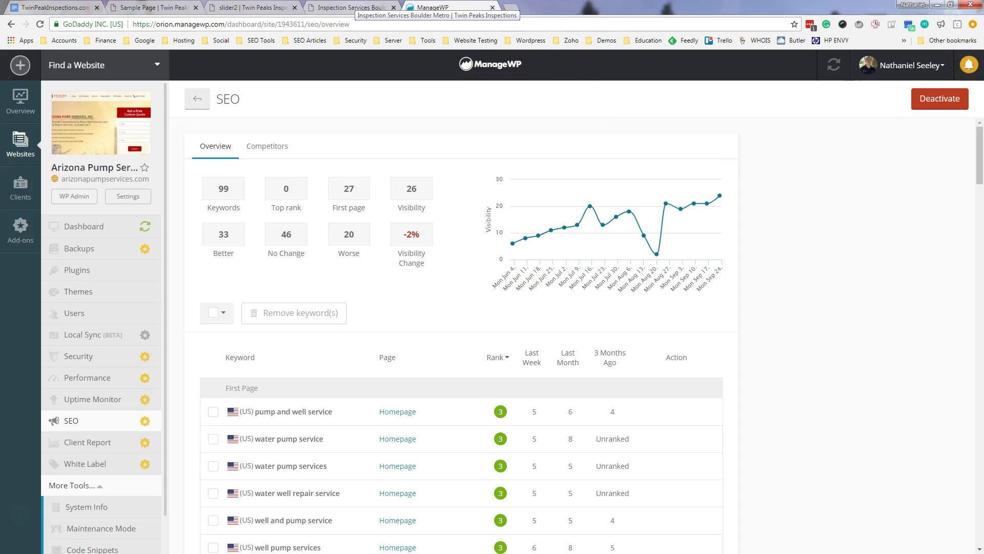
Step: Switch back to the website analysis document and review the questions list and Action items 1 and 2
click(353, 7)
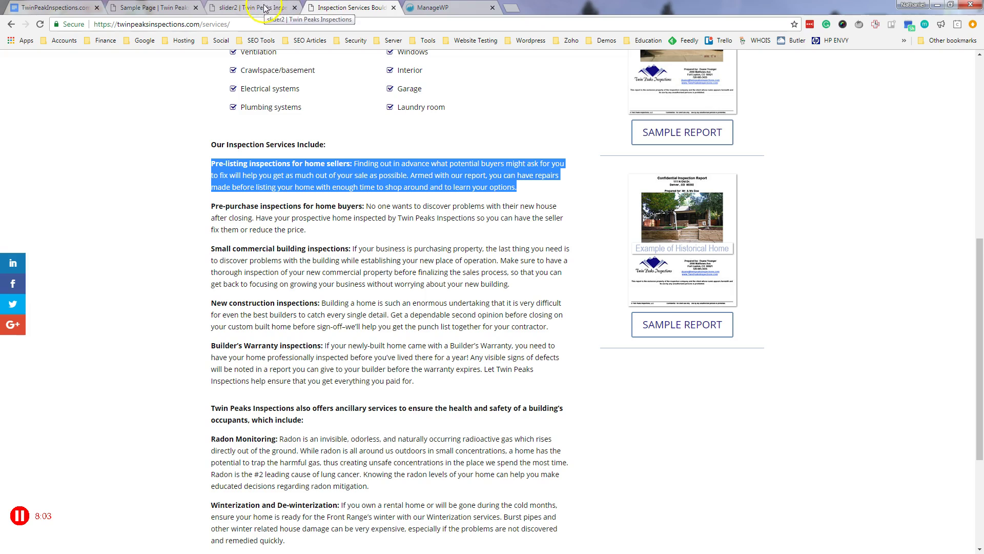
click(240, 7)
click(138, 7)
click(51, 8)
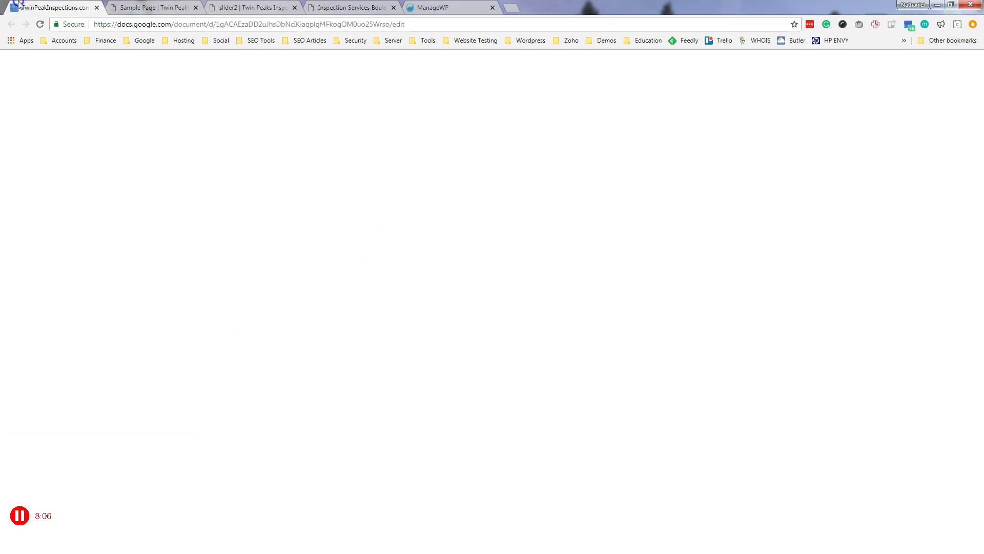
scroll(819, 350, up, 5)
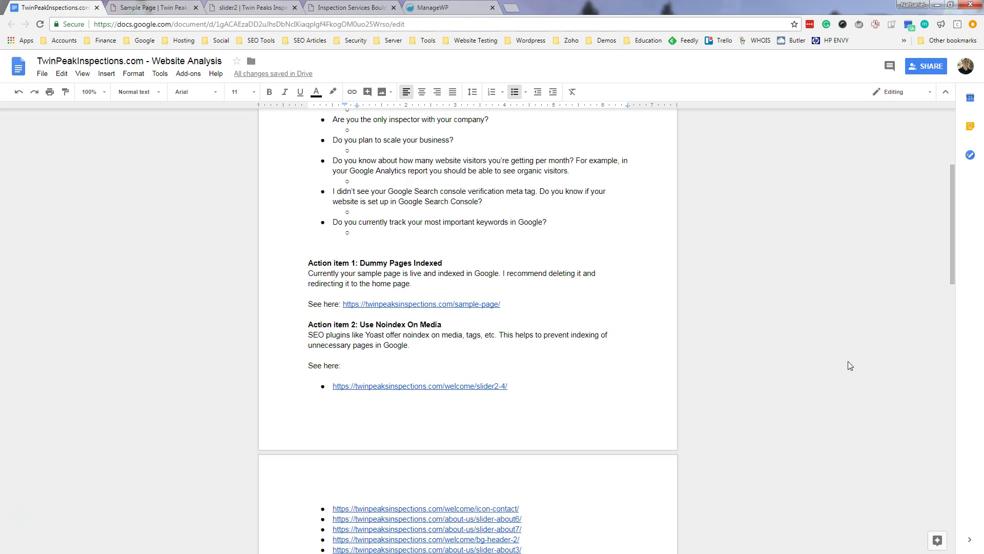
key(XF86AudioRaiseVolume)
click(686, 414)
Step: Return to ManageWP and review the Arizona Pump Services backups, including the backup calendar and restore options
click(433, 7)
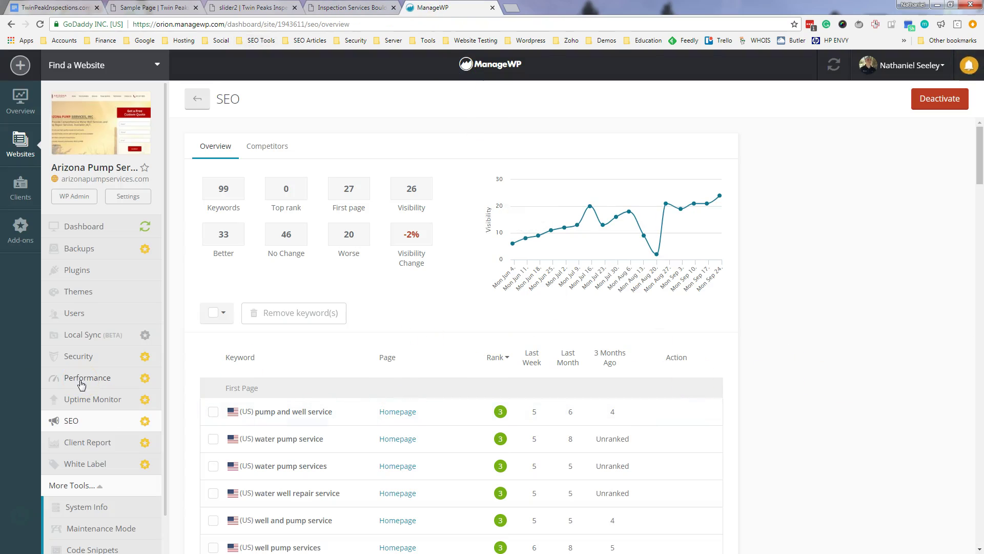
click(85, 248)
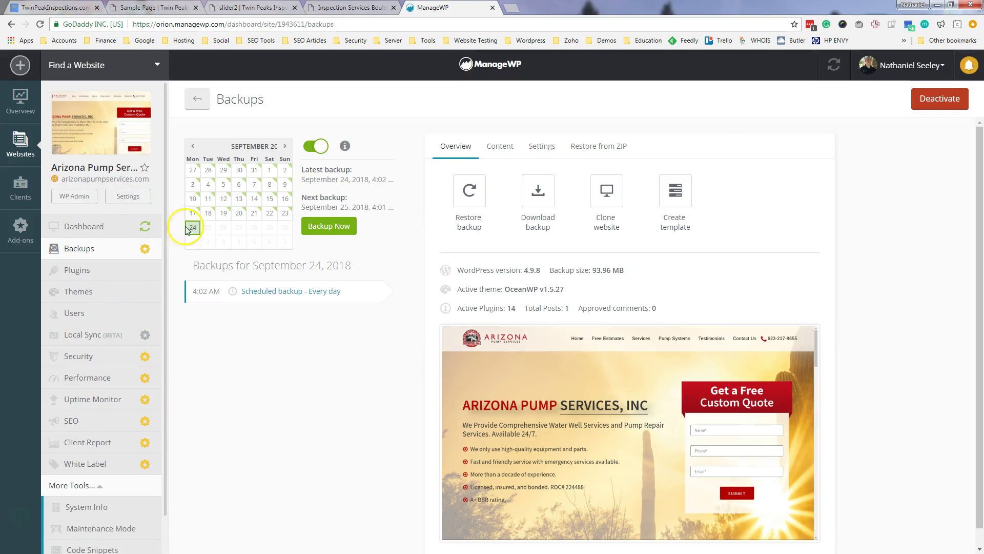
scroll(703, 304, down, 1)
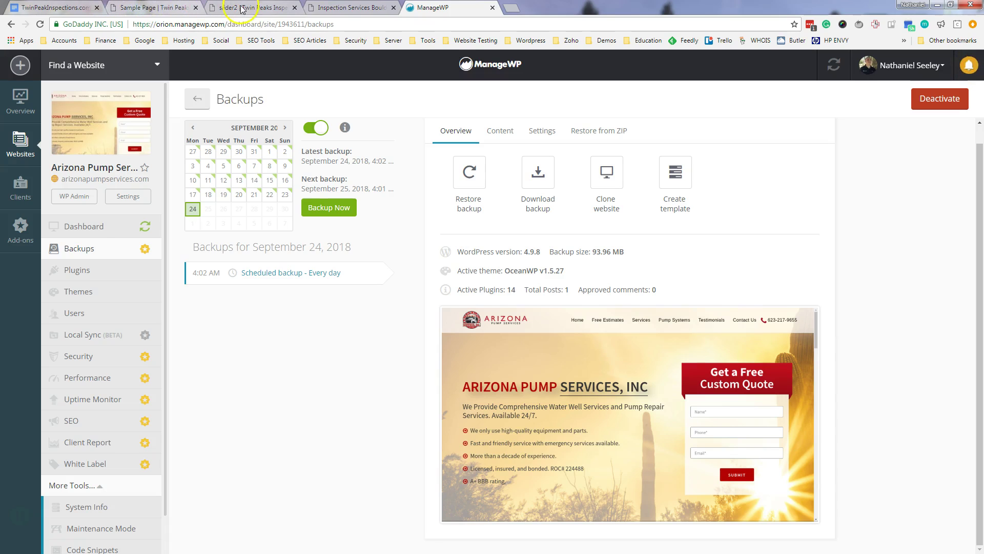
Step: Open the Twin Peaks Inspections home page from the sample page and examine its slider, service-area text and contact box
click(138, 10)
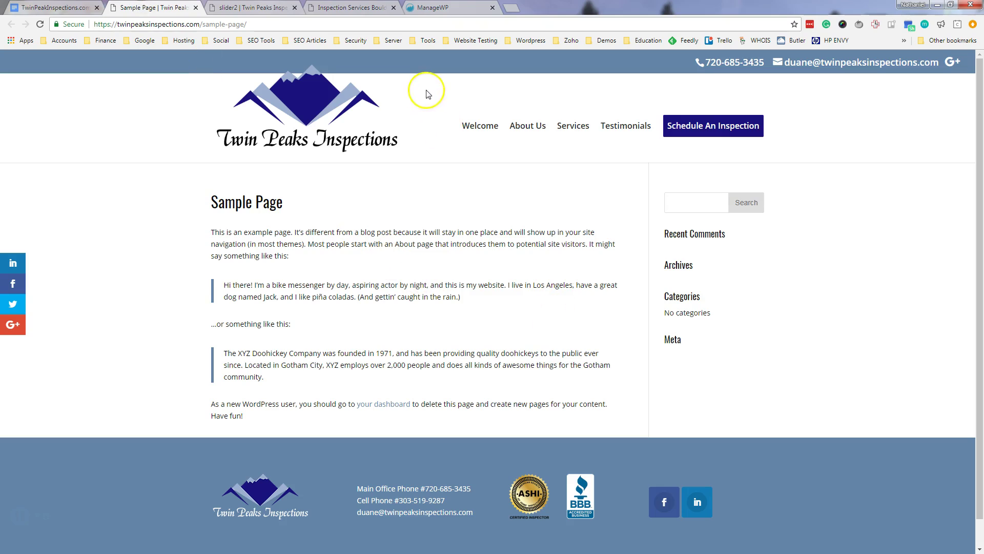
click(472, 128)
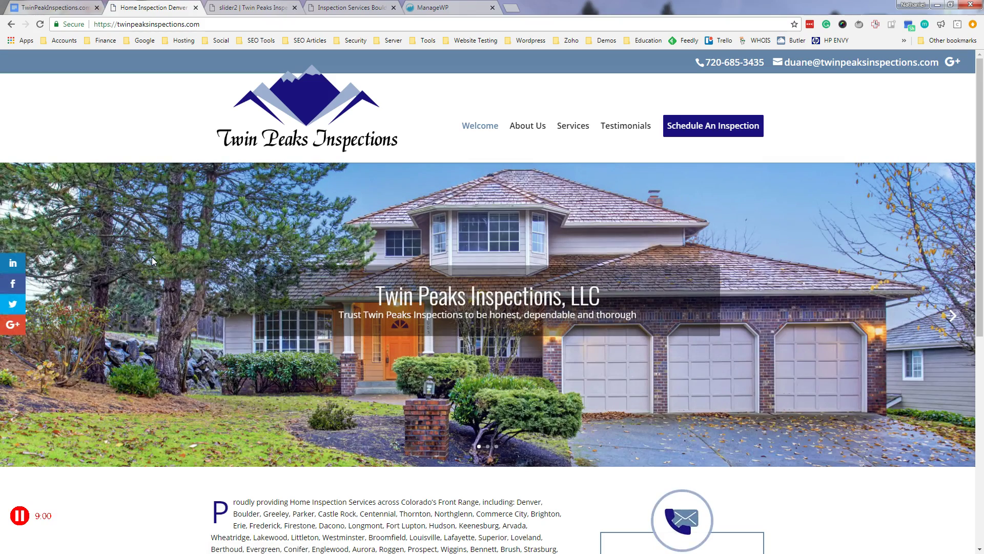
scroll(152, 261, down, 1)
scroll(152, 261, down, 6)
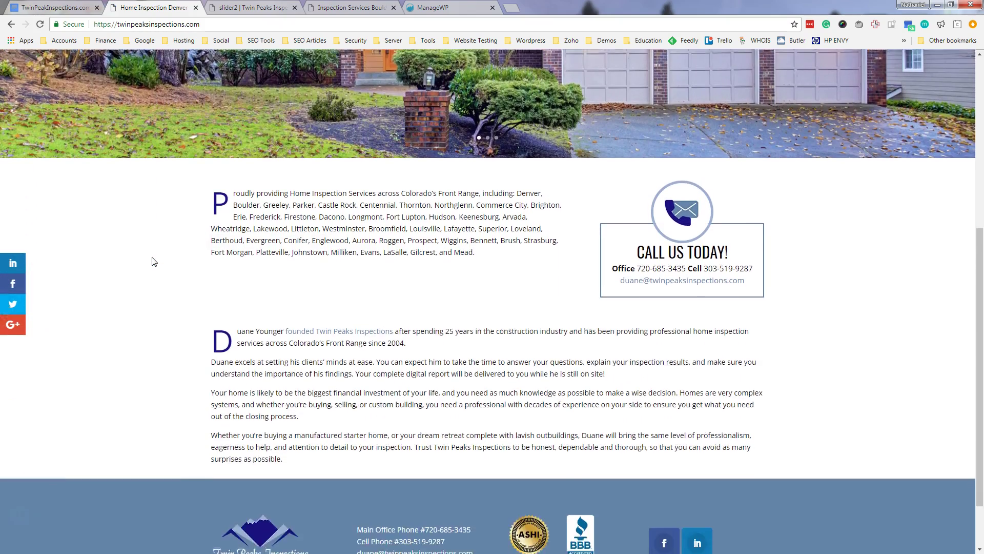
scroll(152, 261, up, 6)
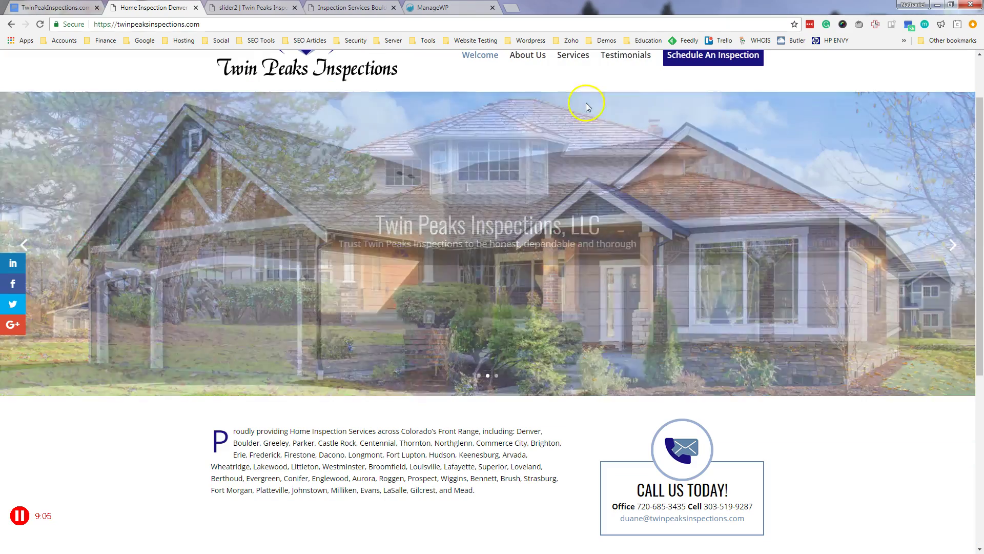
scroll(581, 205, up, 2)
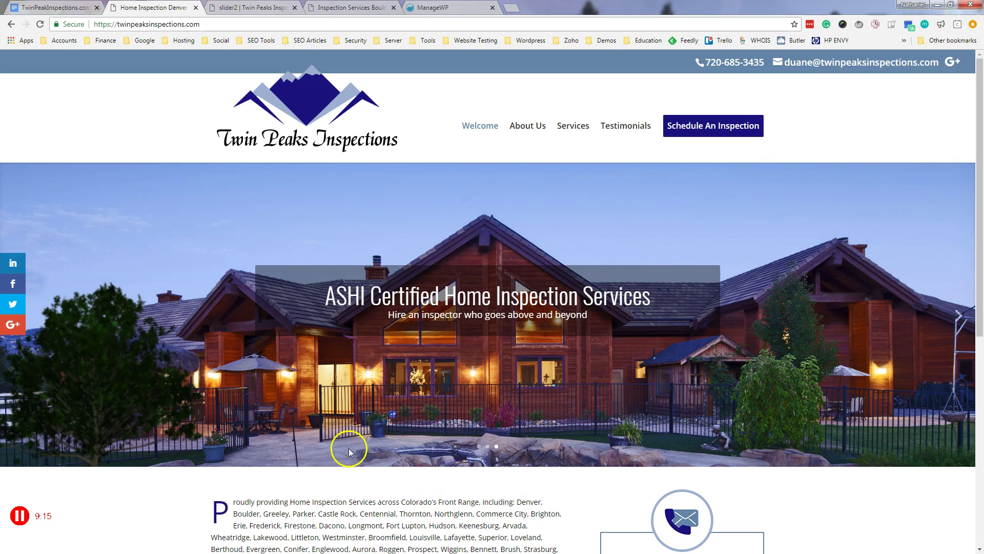
scroll(348, 447, down, 2)
scroll(349, 447, up, 2)
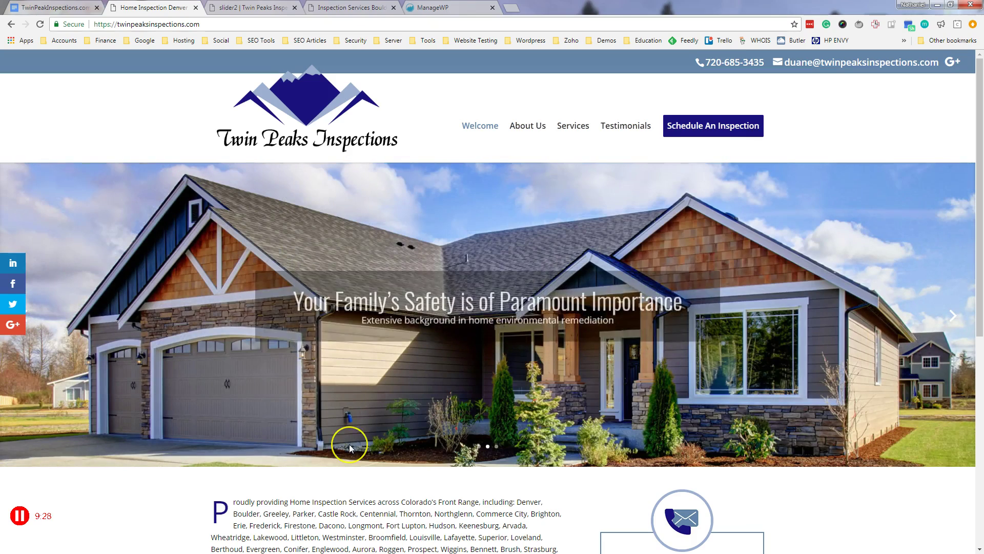
click(349, 447)
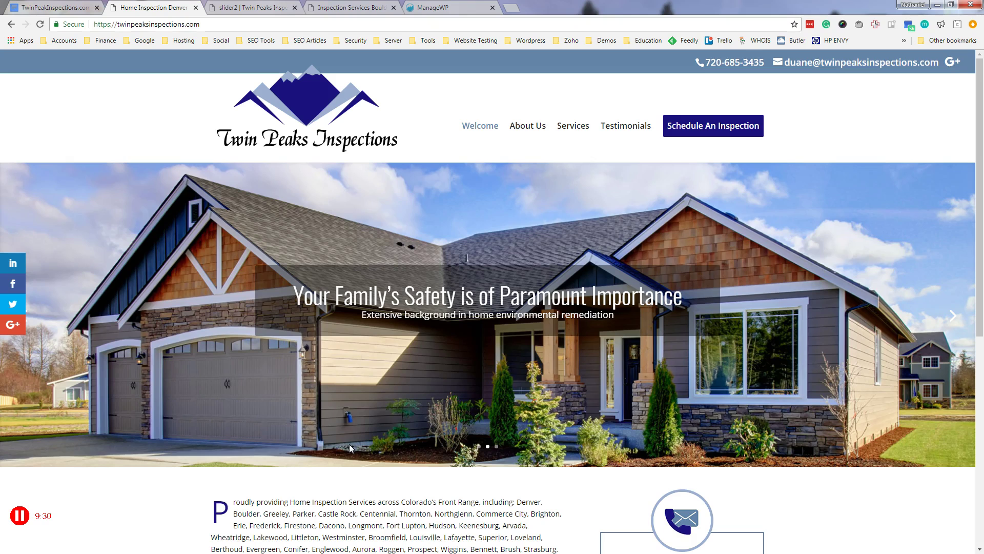
click(370, 486)
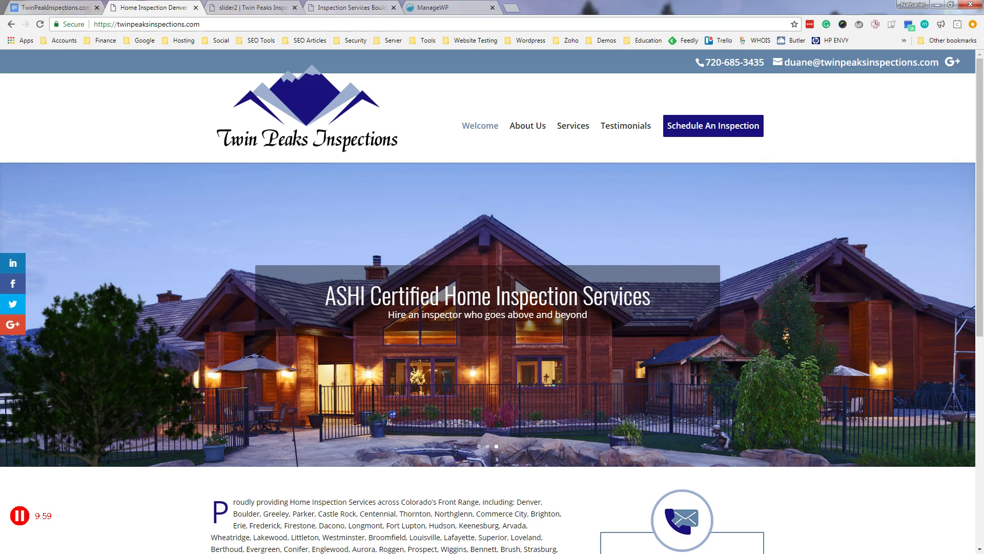
Step: Skim the action items in the analysis document, then return to the Google Search Console question in the opening list
click(77, 7)
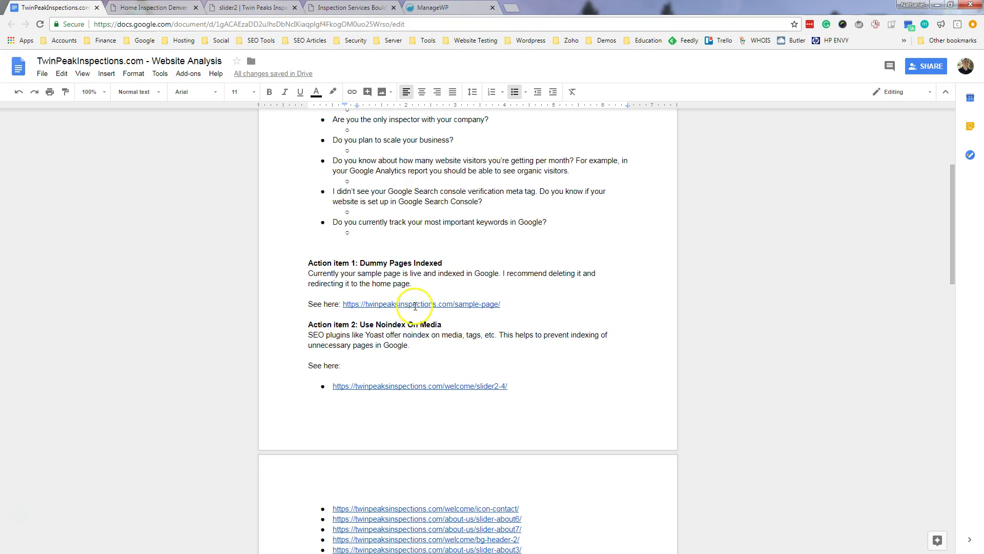
scroll(539, 359, down, 5)
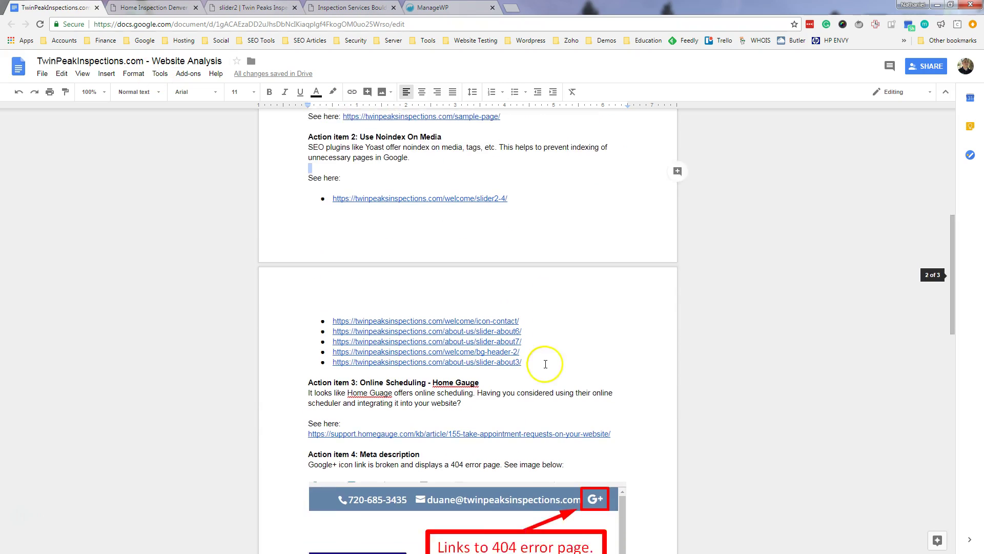
scroll(396, 374, down, 10)
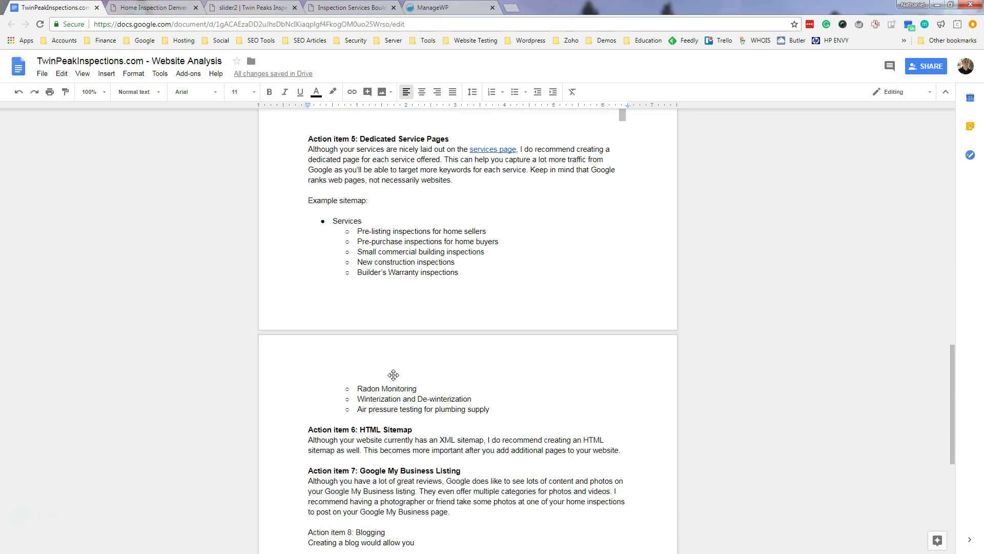
scroll(395, 373, up, 20)
click(506, 246)
click(506, 400)
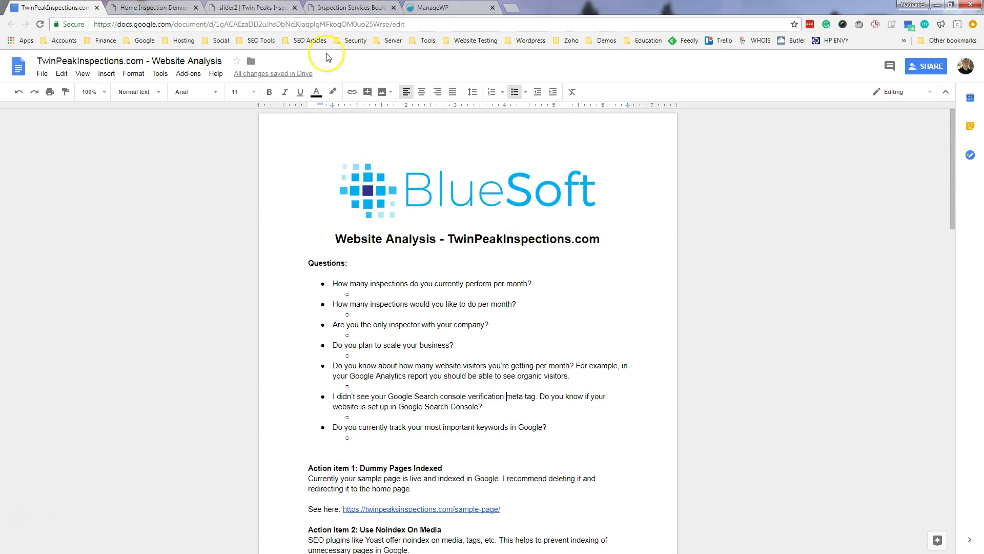
click(339, 10)
click(446, 8)
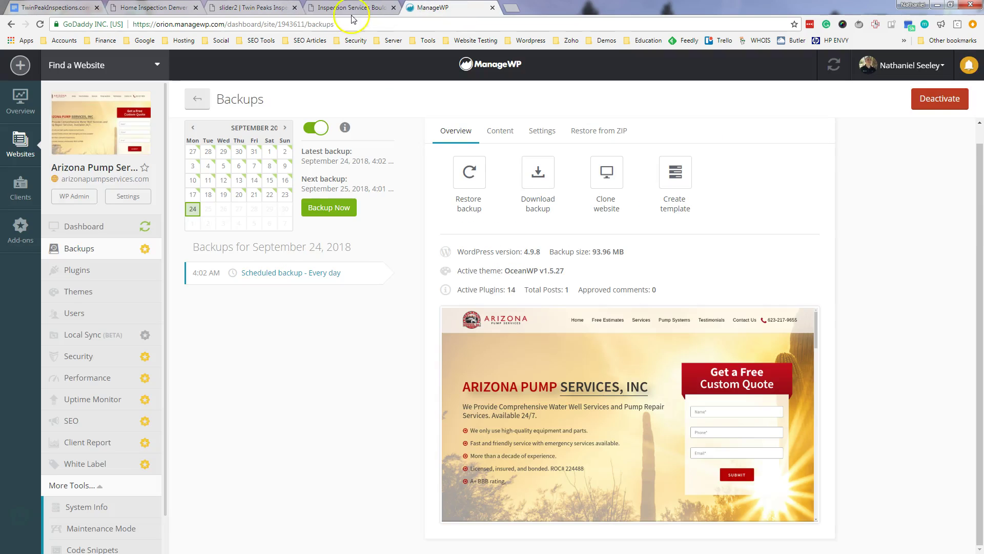
click(252, 8)
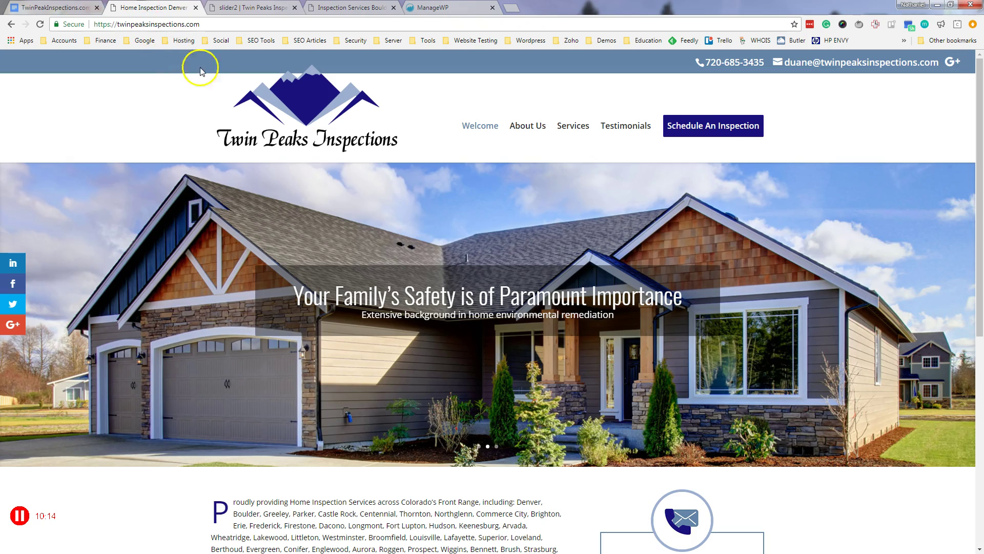
Step: Search Google for "Twin Peaks Inspections co" in a new tab
click(513, 8)
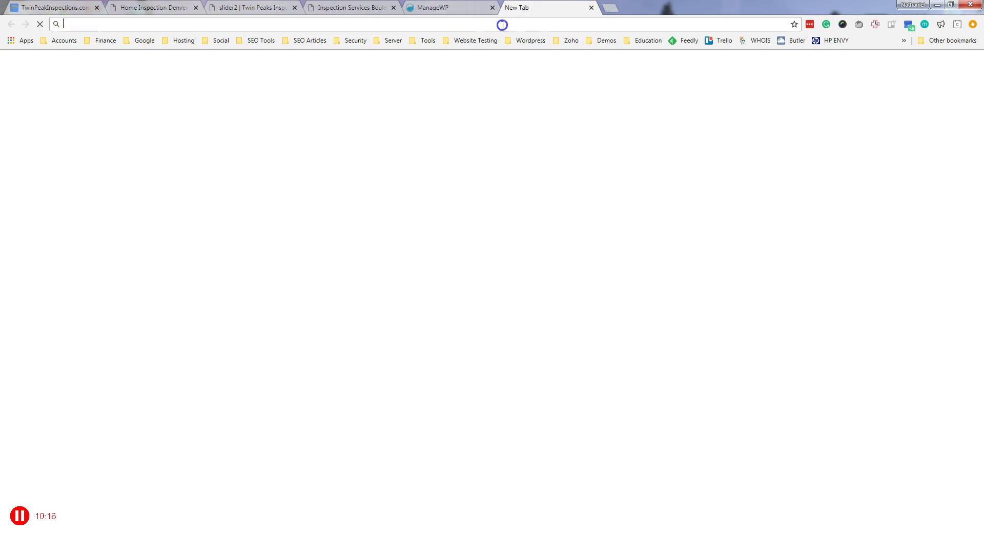
text(go)
key(BackSpace)
key(BackSpace)
key(BackSpace)
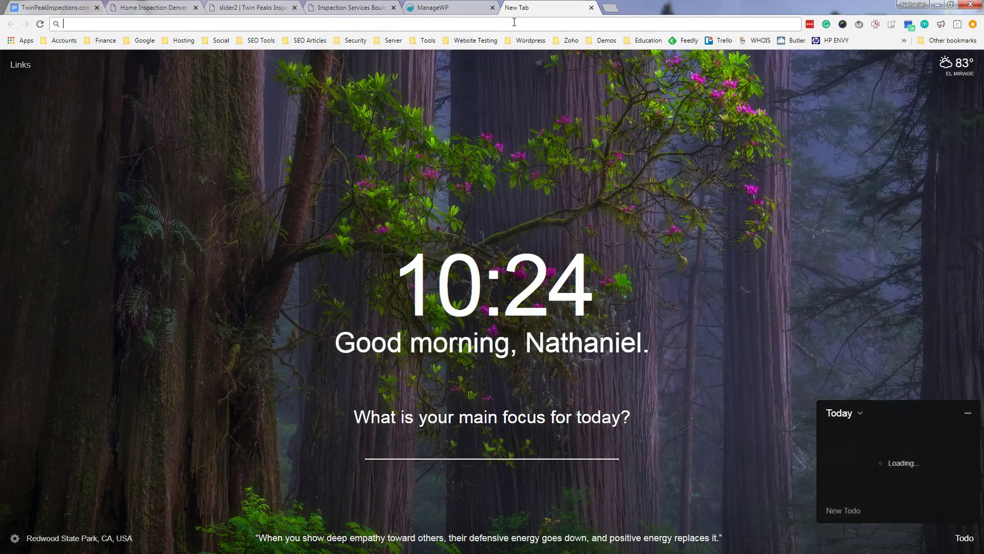
text(twin)
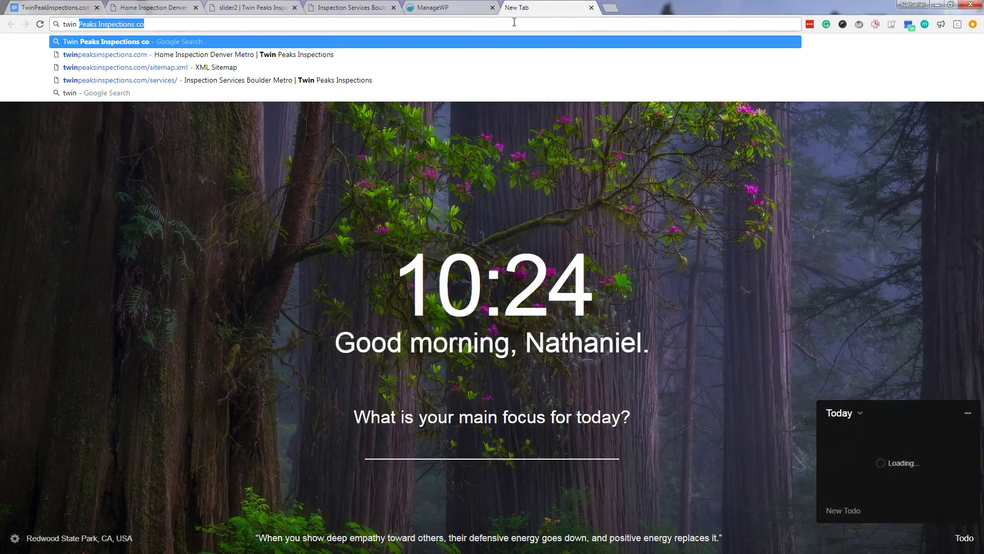
key(Return)
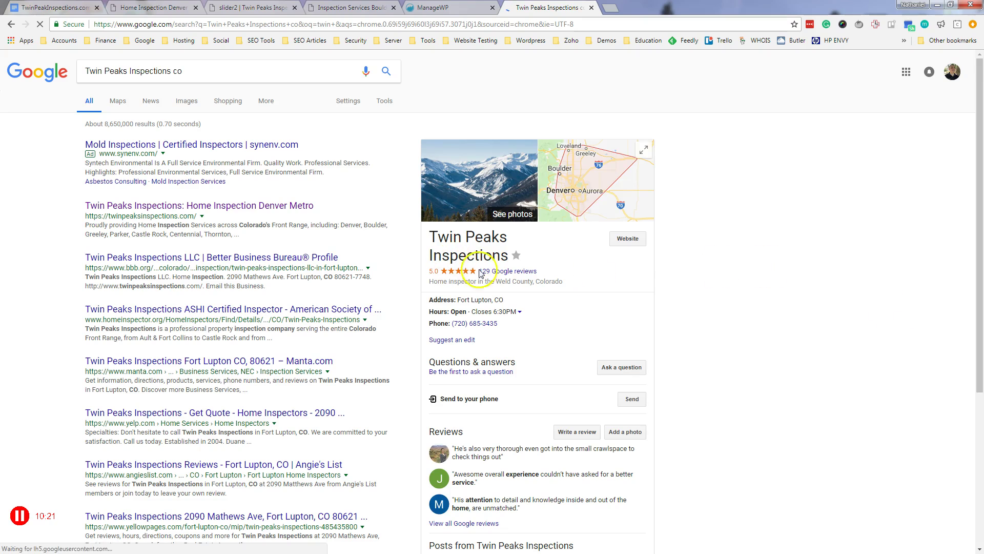
Step: Open the photo gallery of the Twin Peaks Inspections Google listing and look through its photos
click(528, 168)
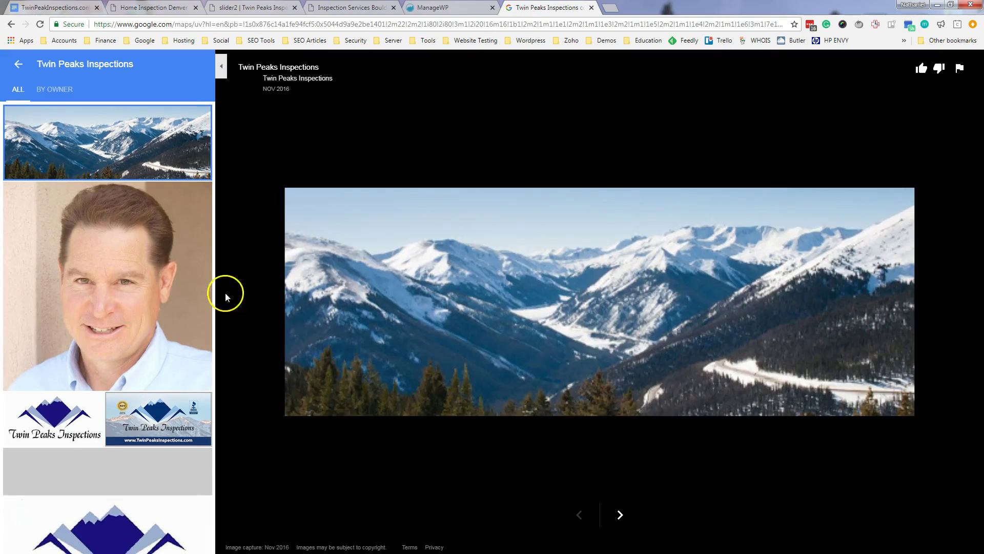
scroll(98, 362, down, 3)
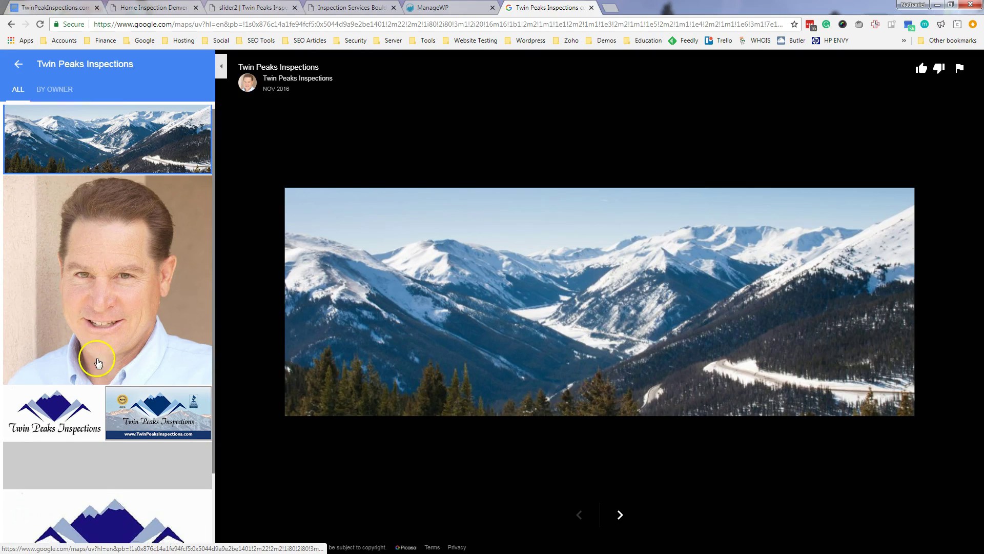
scroll(98, 513, up, 3)
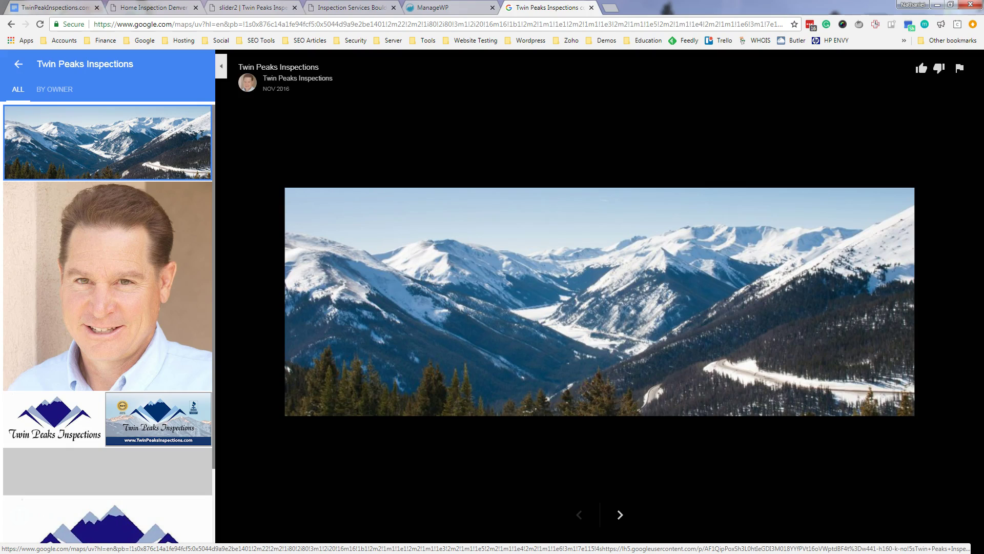
Step: Glance over the open services, slider2 and home pages of the site, ending at the website analysis document
click(353, 7)
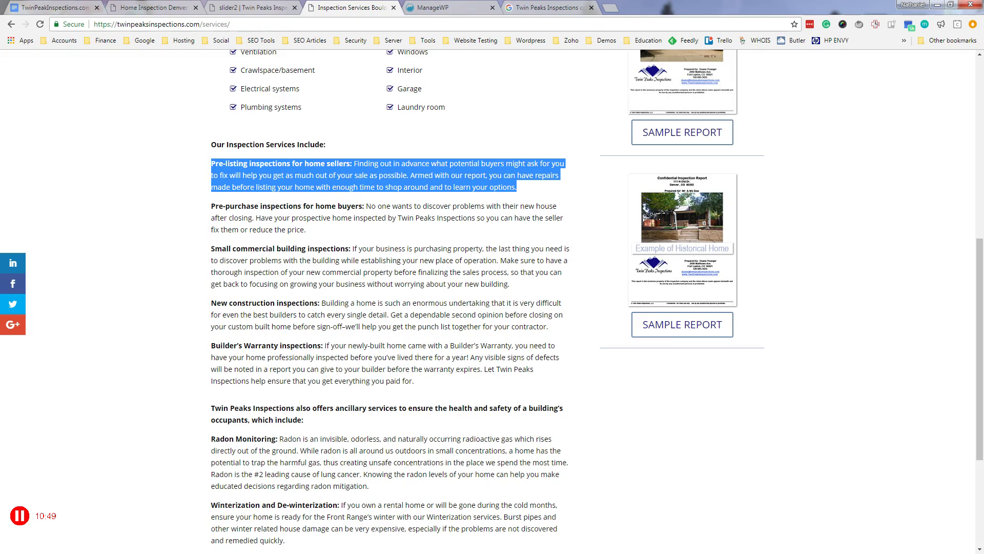
click(253, 7)
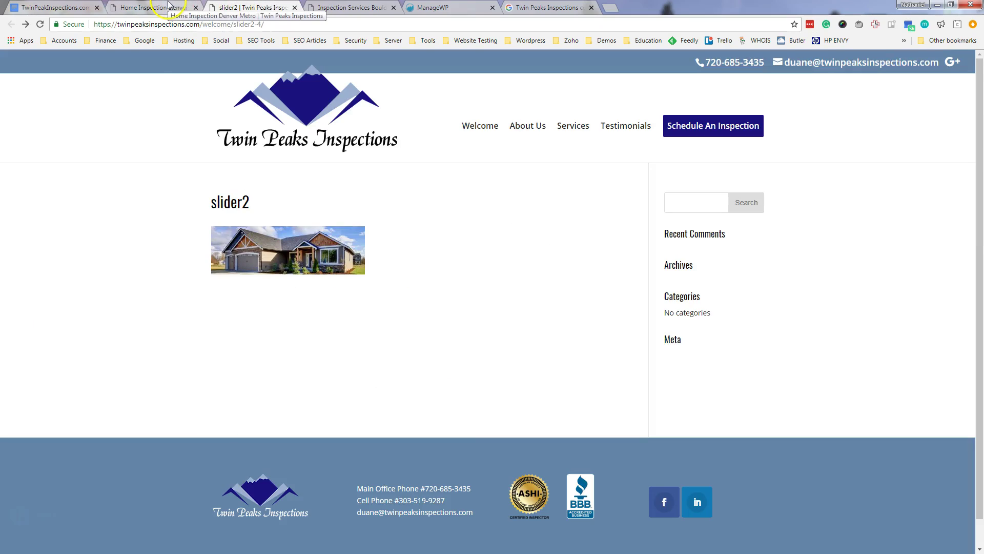
click(152, 7)
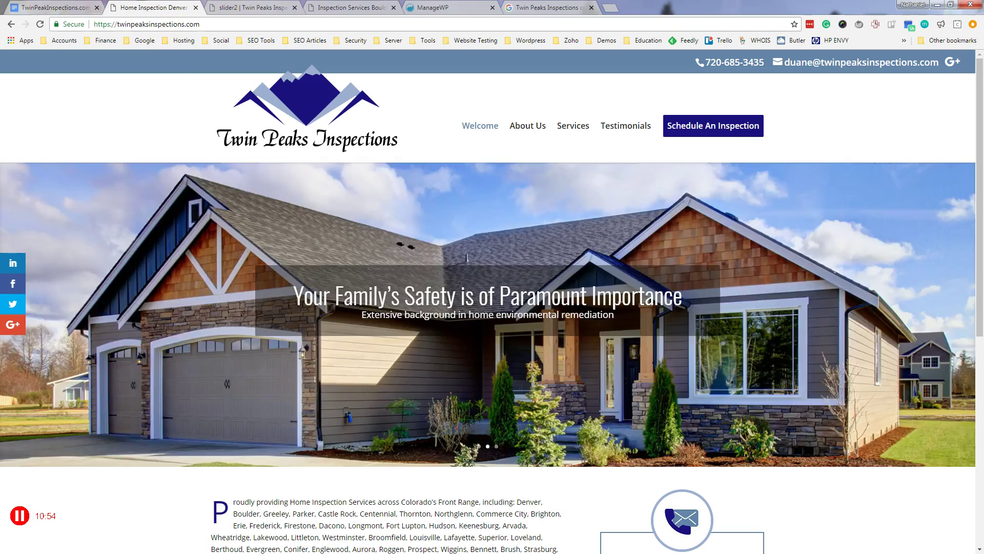
click(53, 7)
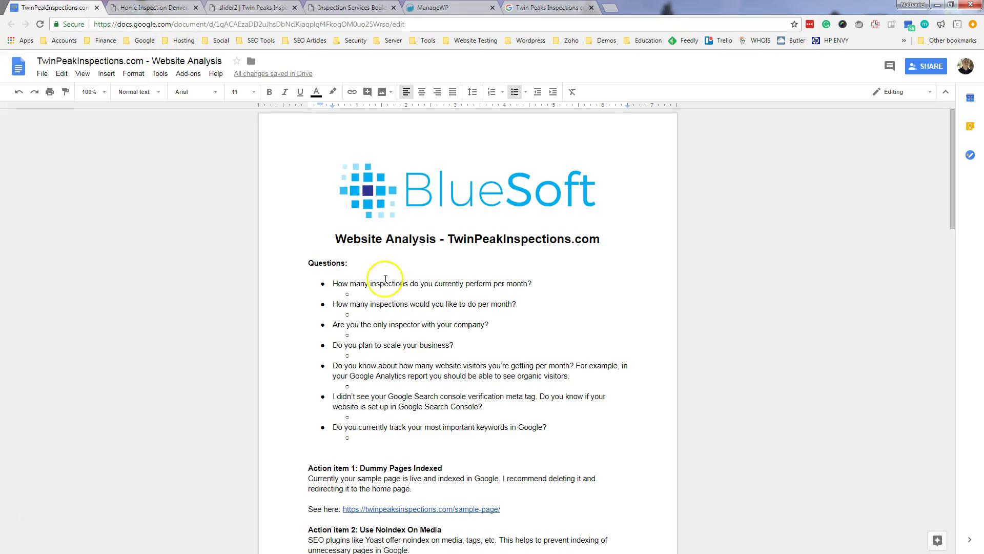
Step: Open the slider-about3 link listed under action item 2, view its image at full size and close the page
scroll(426, 399, down, 7)
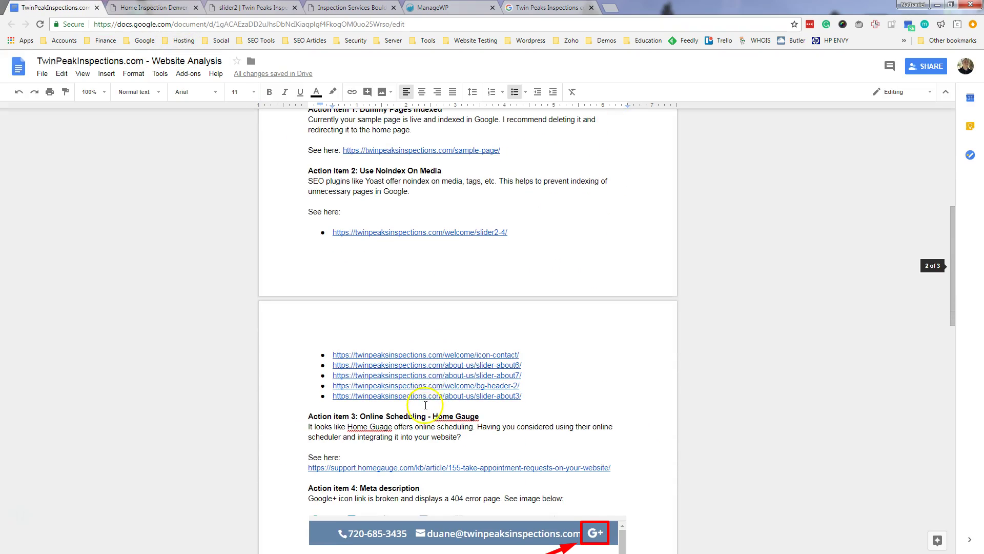
click(438, 396)
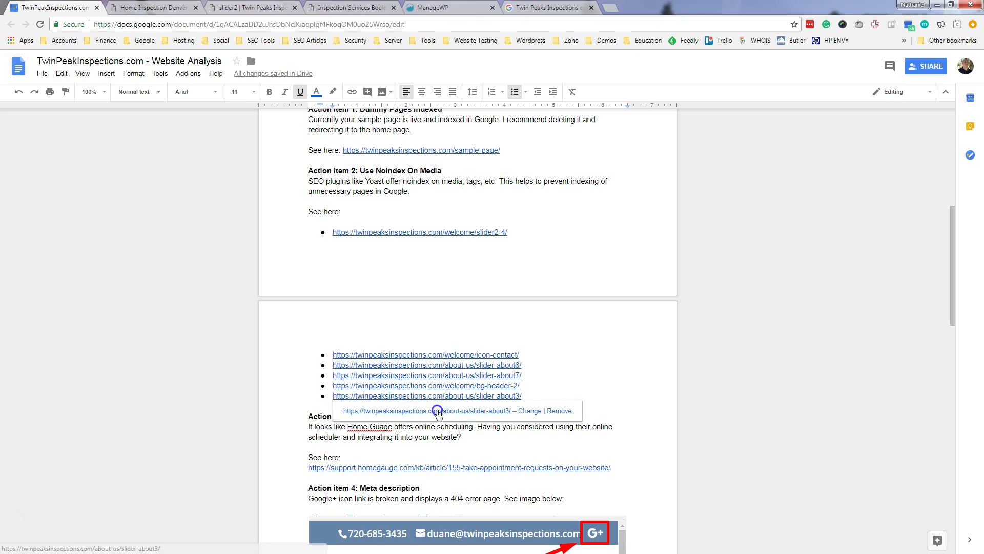
middle_click(438, 412)
click(113, 6)
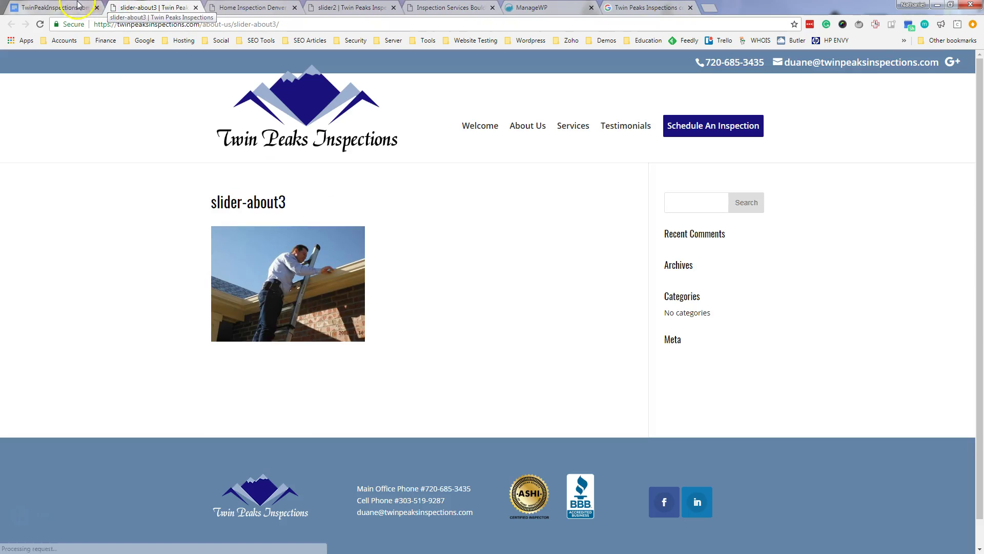
click(352, 282)
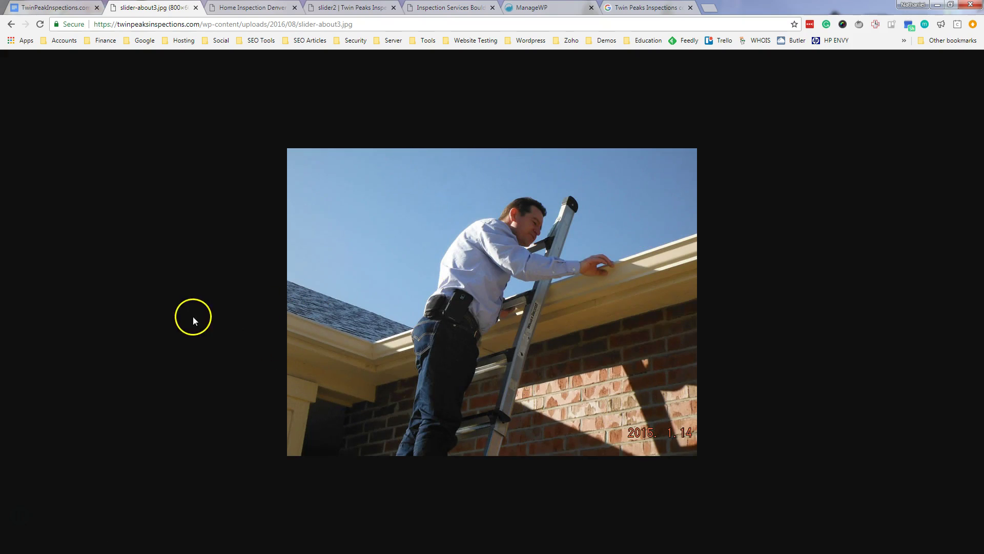
click(196, 8)
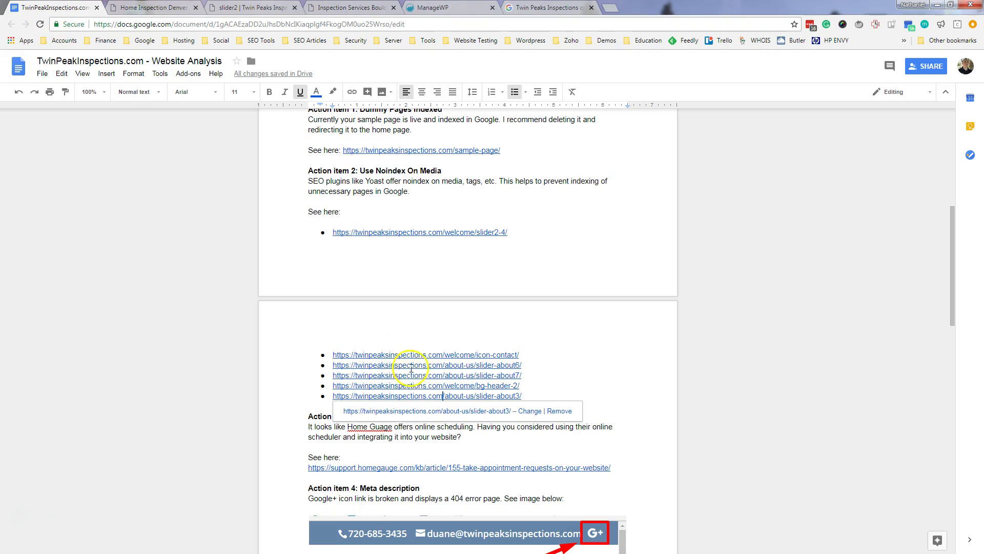
Step: Open the bg-header-2 link from the action item 2 list, look at the page and close it
click(427, 385)
click(426, 400)
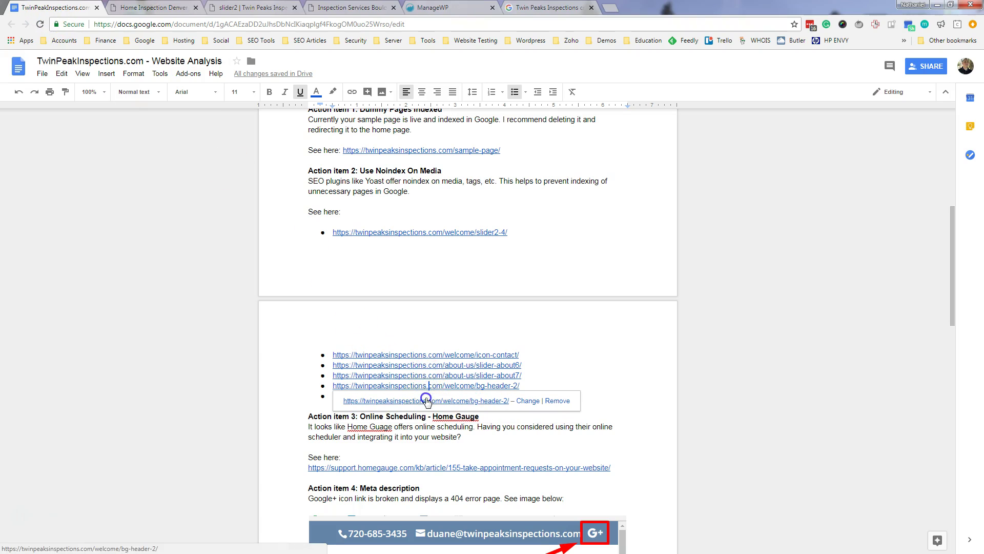
click(168, 10)
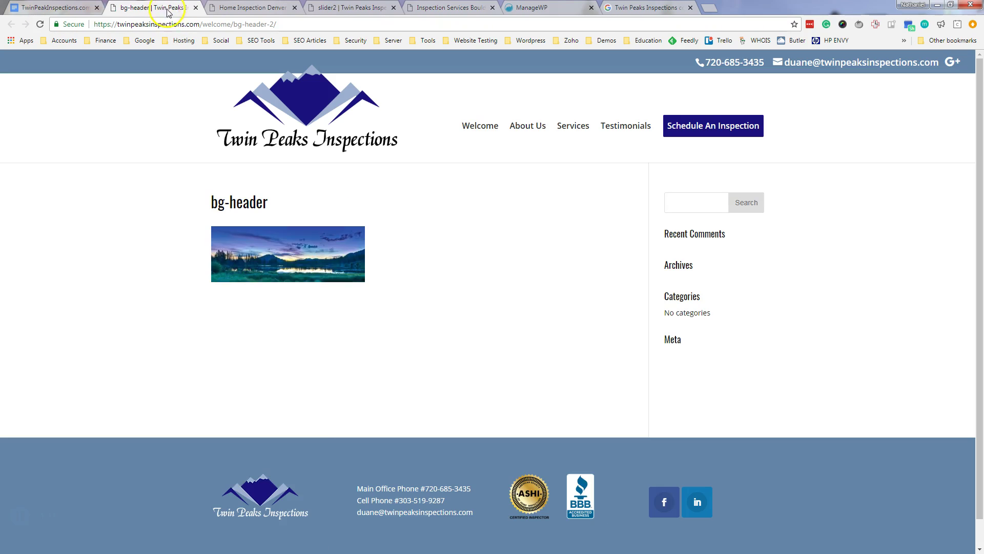
click(196, 7)
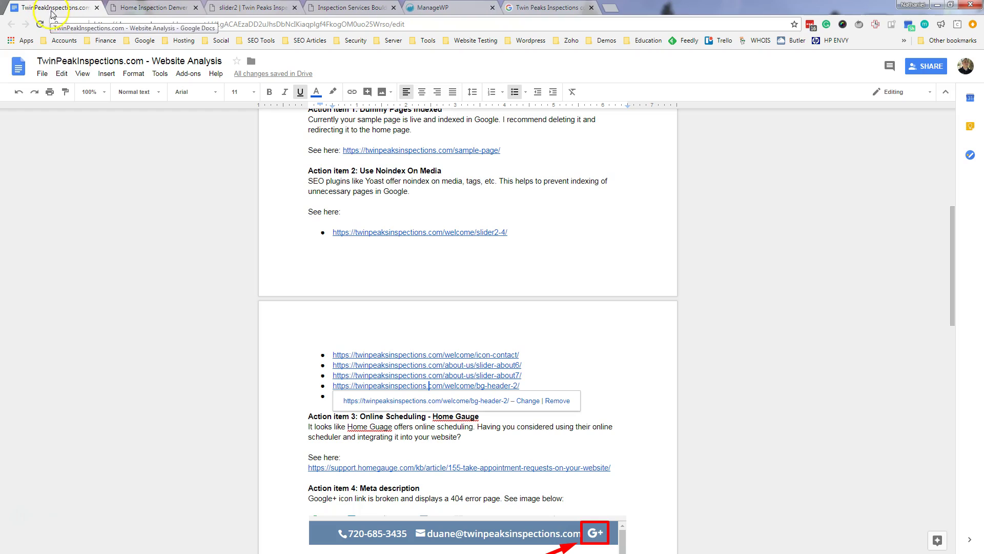
Step: Open the slider-about7 link from the same list, view its image at full size, and return to action item 2
click(394, 376)
click(395, 390)
click(187, 9)
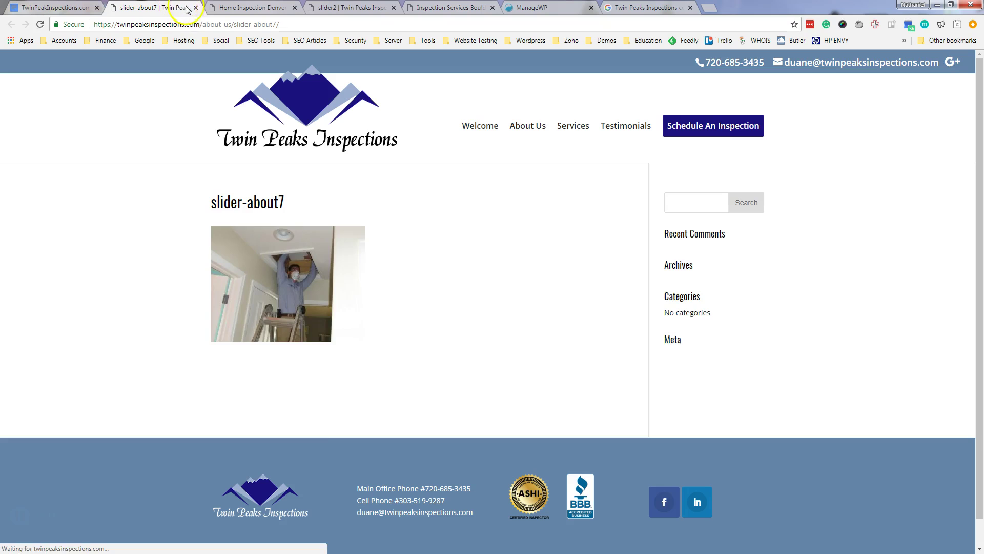
click(284, 291)
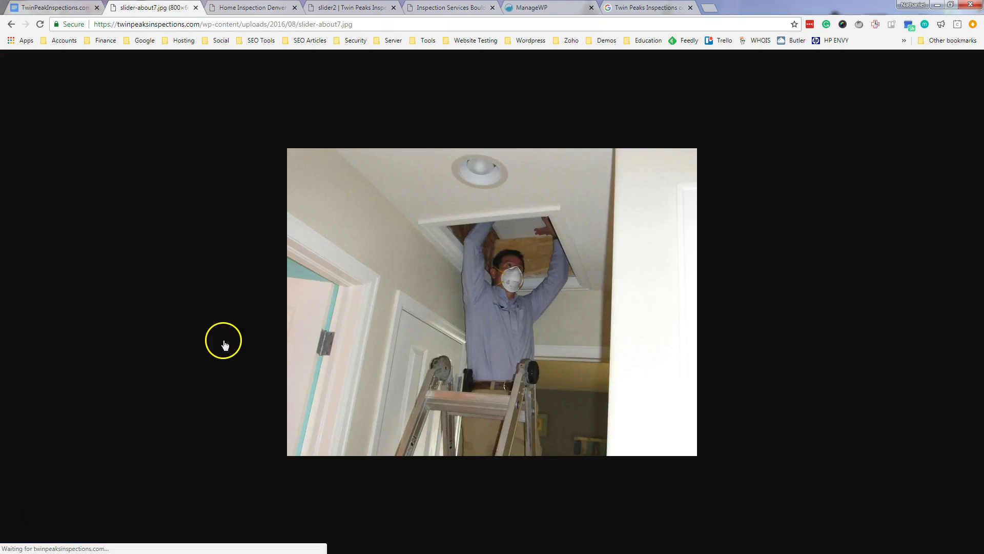
click(196, 7)
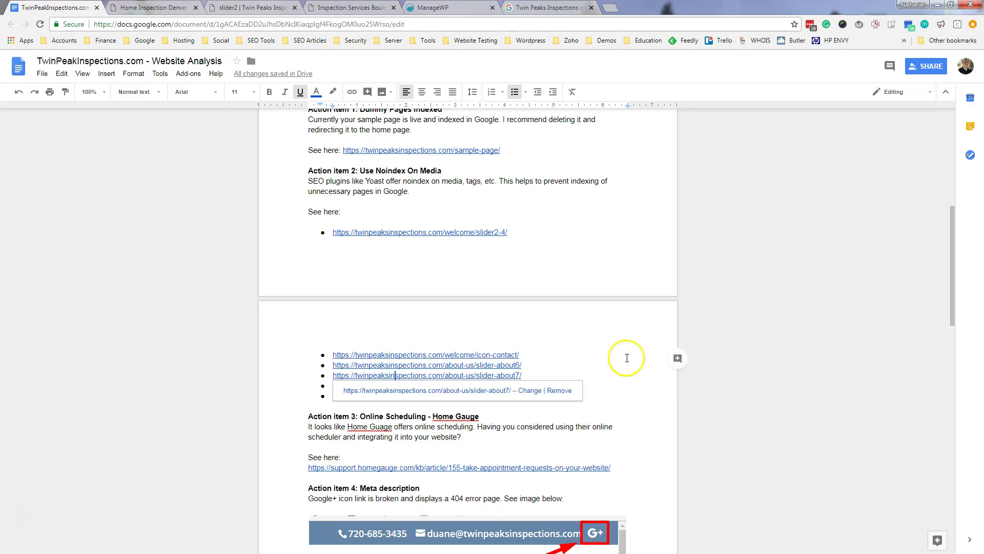
click(367, 205)
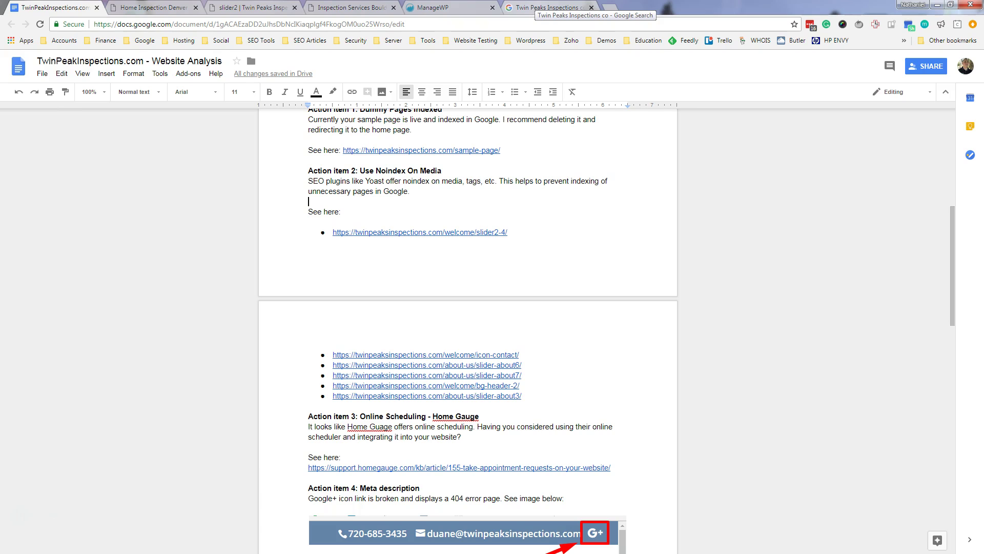
Step: Return to the Google listing, reopen its photo gallery and go back to the search results for the business
click(546, 7)
click(18, 64)
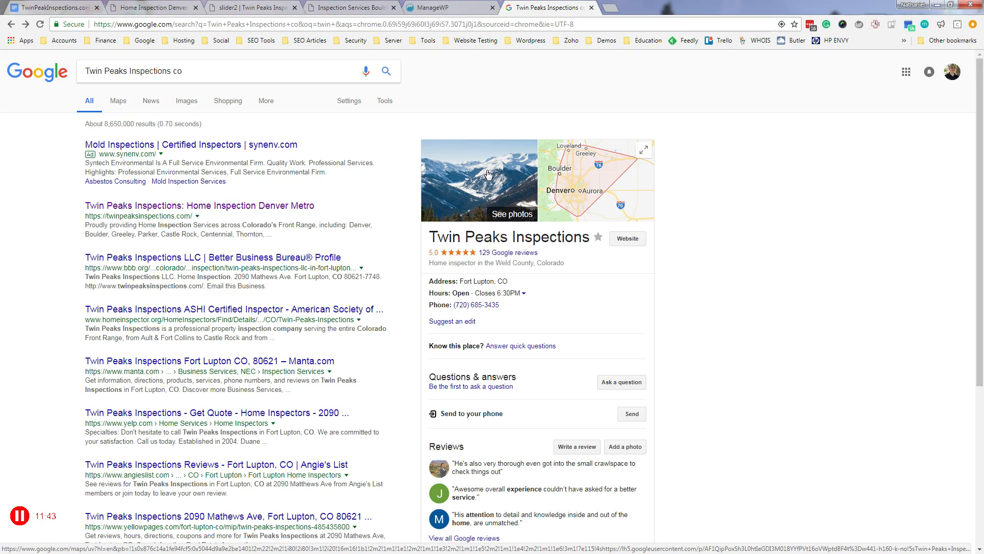
click(488, 173)
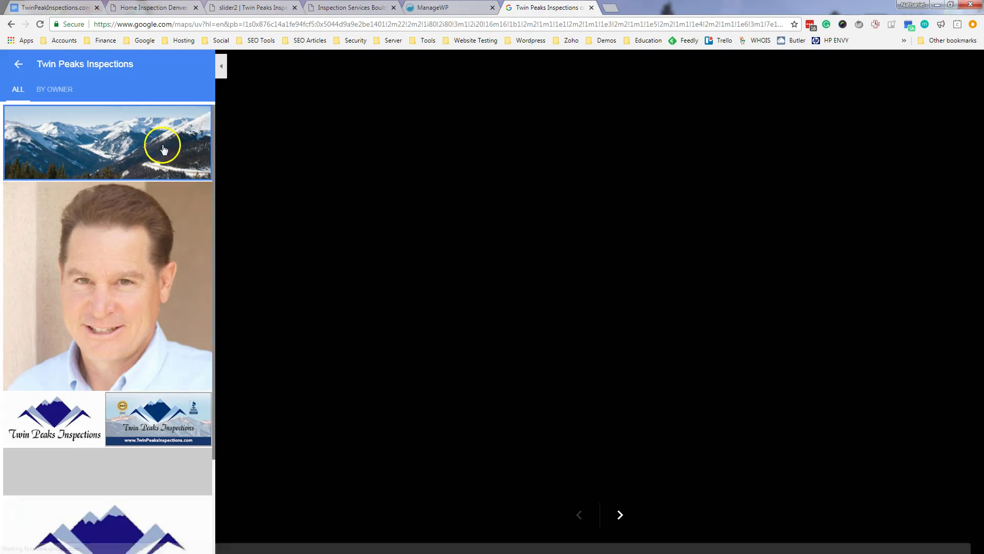
click(18, 63)
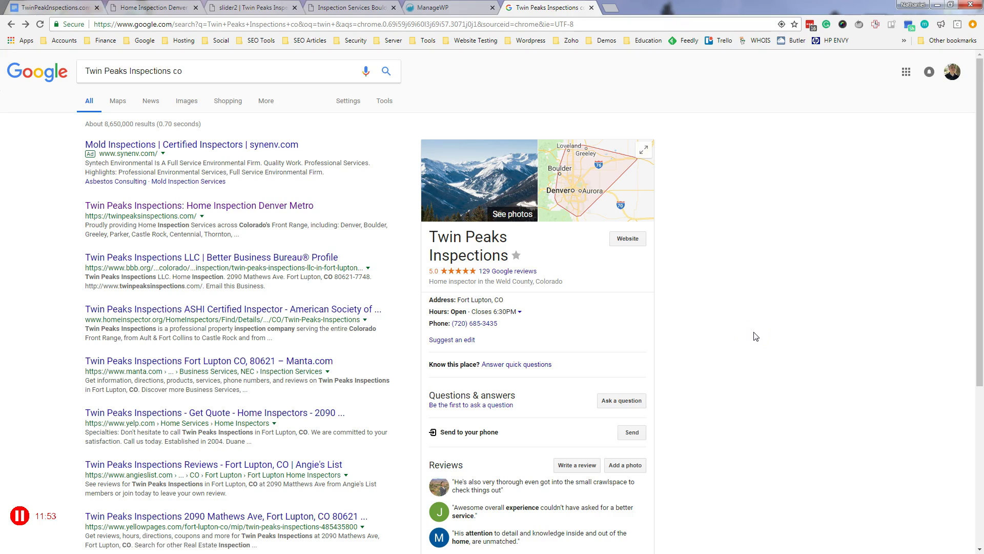
click(730, 287)
scroll(804, 359, down, 1)
scroll(802, 370, up, 1)
Step: Revisit the inspection descriptions on the services page, then return to the opening questions in the analysis document
click(351, 7)
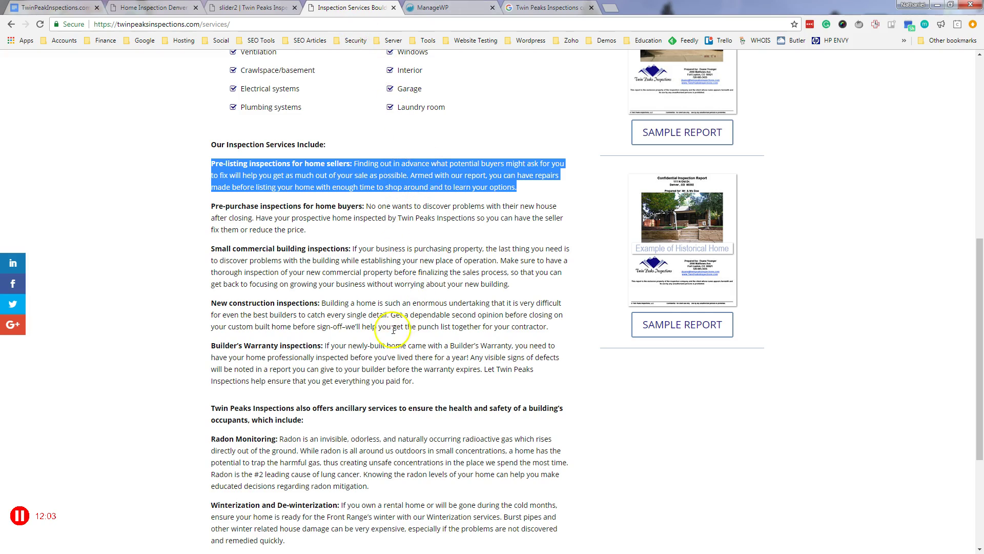
click(418, 383)
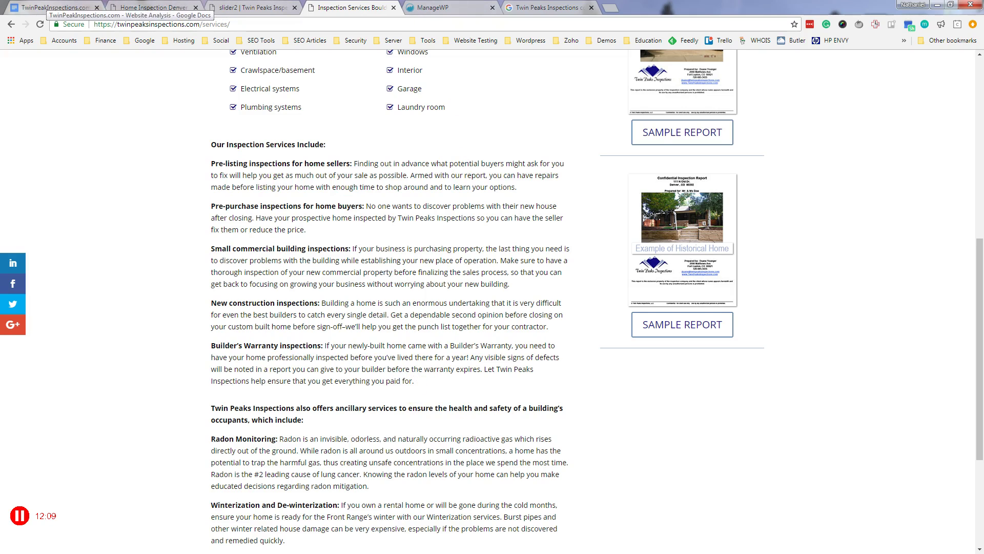
click(54, 7)
scroll(649, 402, up, 5)
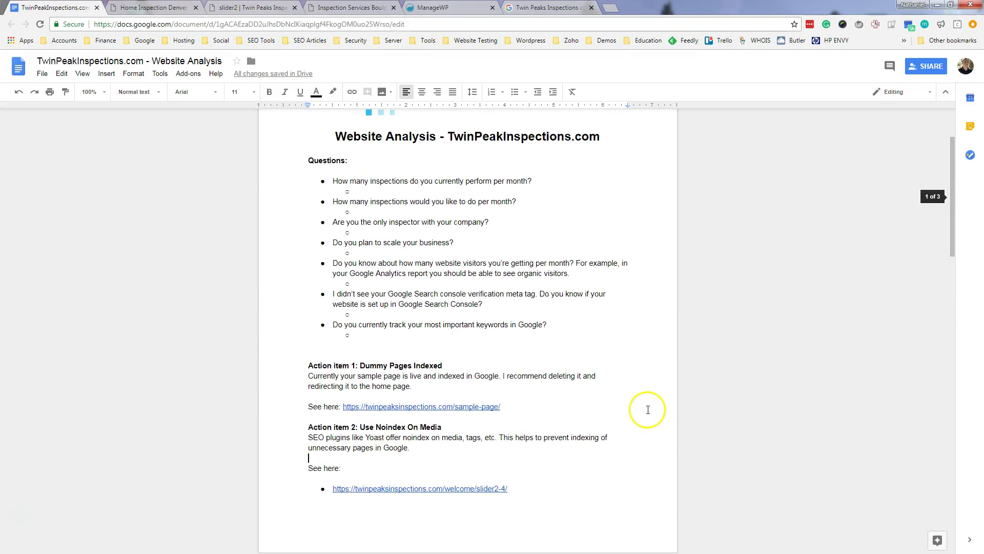
scroll(307, 317, up, 2)
scroll(252, 405, down, 2)
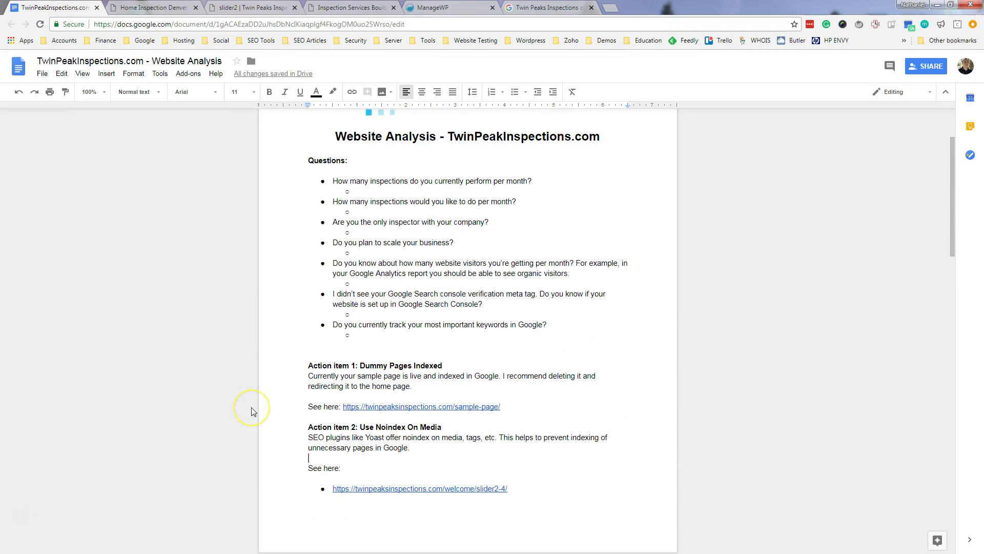
Step: Make the "Action item 8: Blogging" heading at the end of the analysis document bold
scroll(252, 408, down, 7)
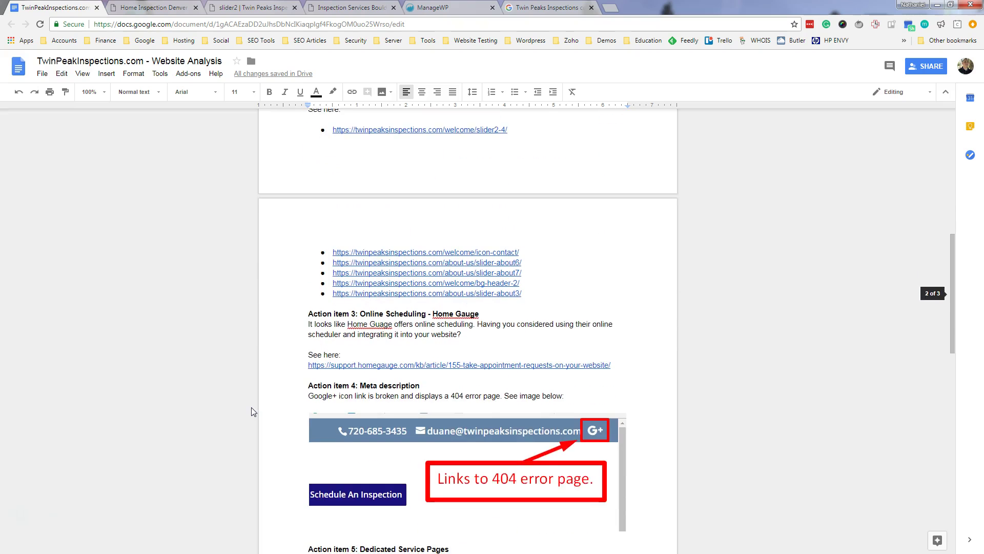
scroll(251, 407, down, 3)
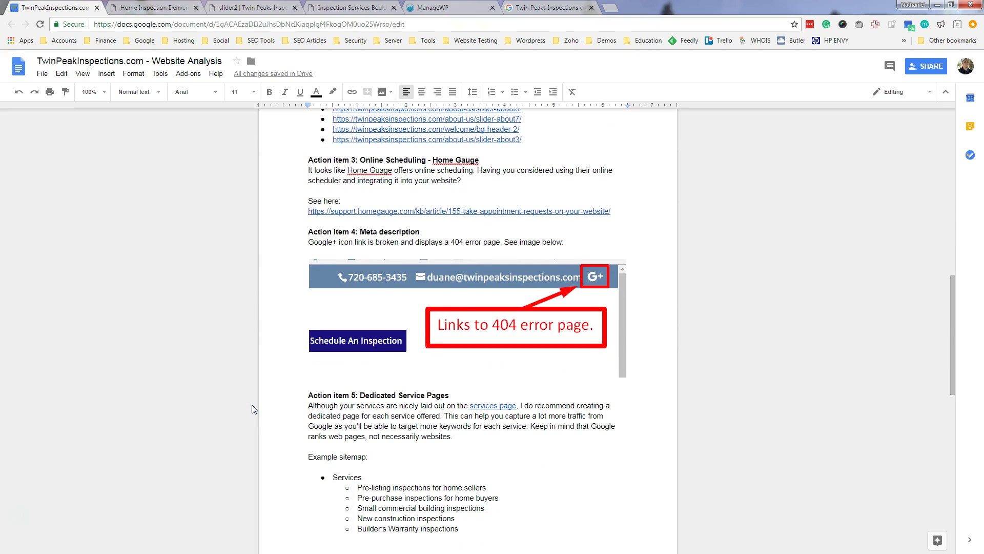
scroll(252, 408, down, 7)
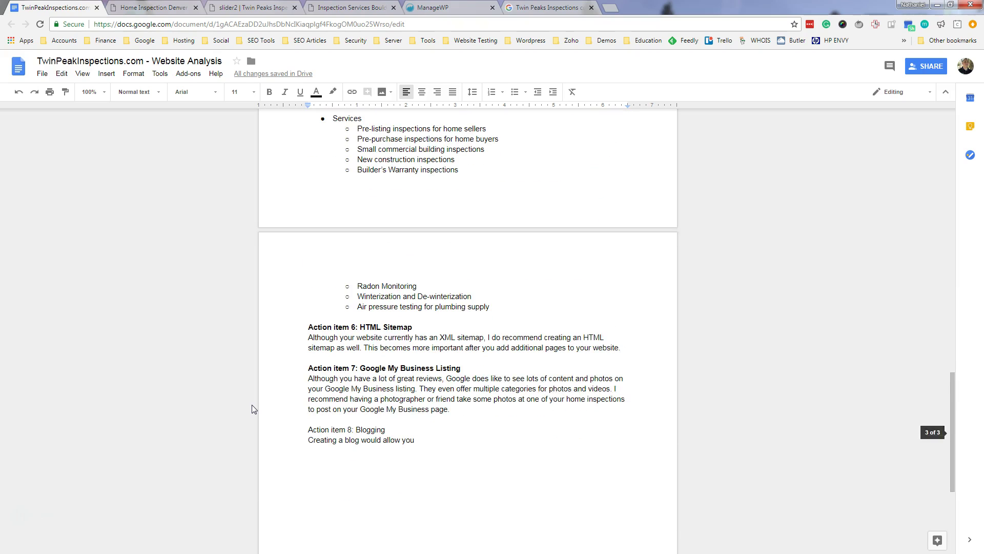
click(401, 436)
drag(386, 431, 308, 430)
click(269, 92)
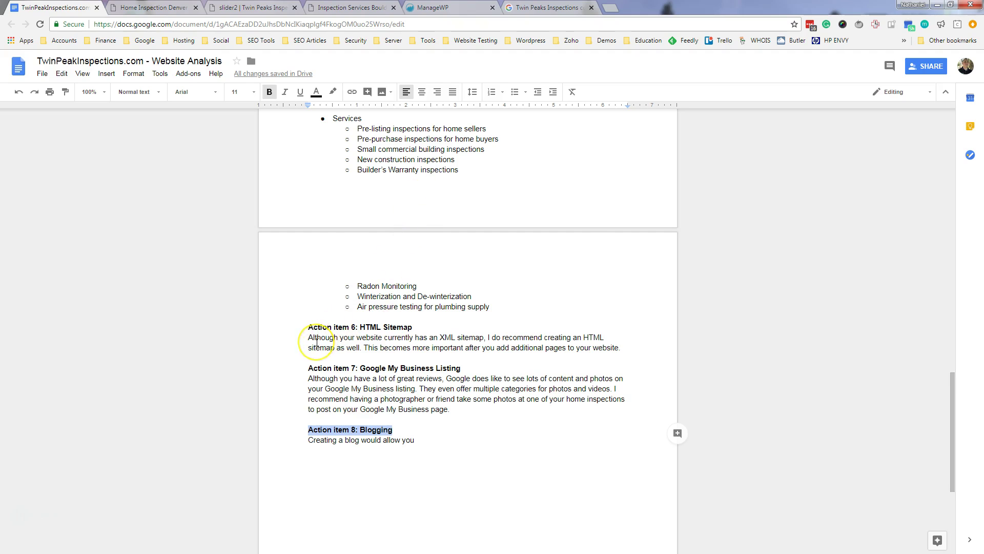
Step: Review the analysis document from the last action items back up to the opening questions
scroll(317, 342, up, 8)
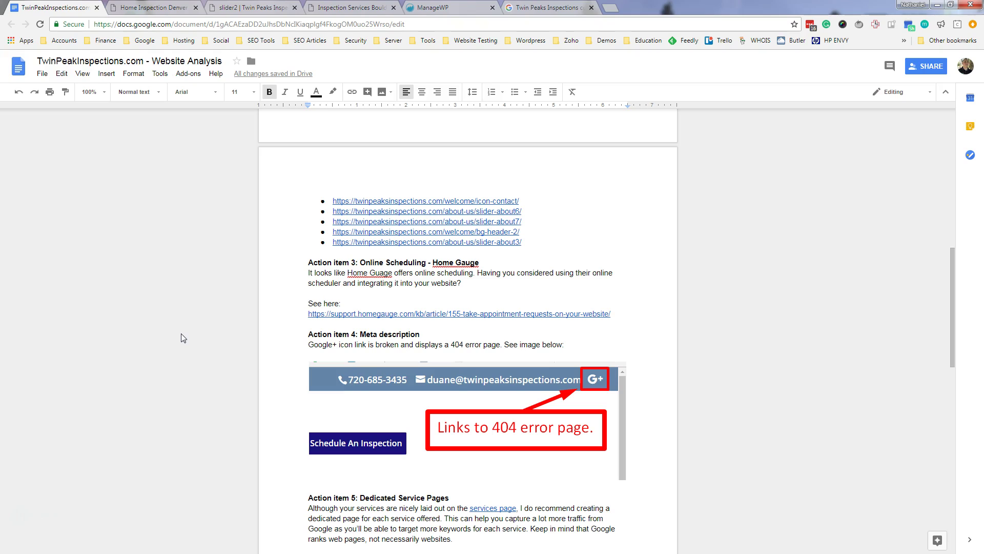
scroll(181, 336, up, 10)
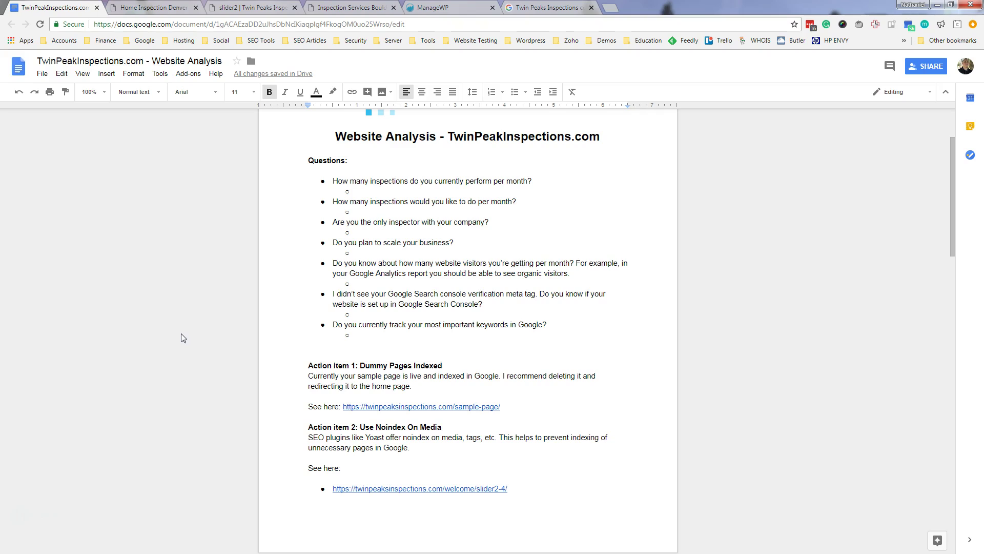
scroll(180, 337, up, 2)
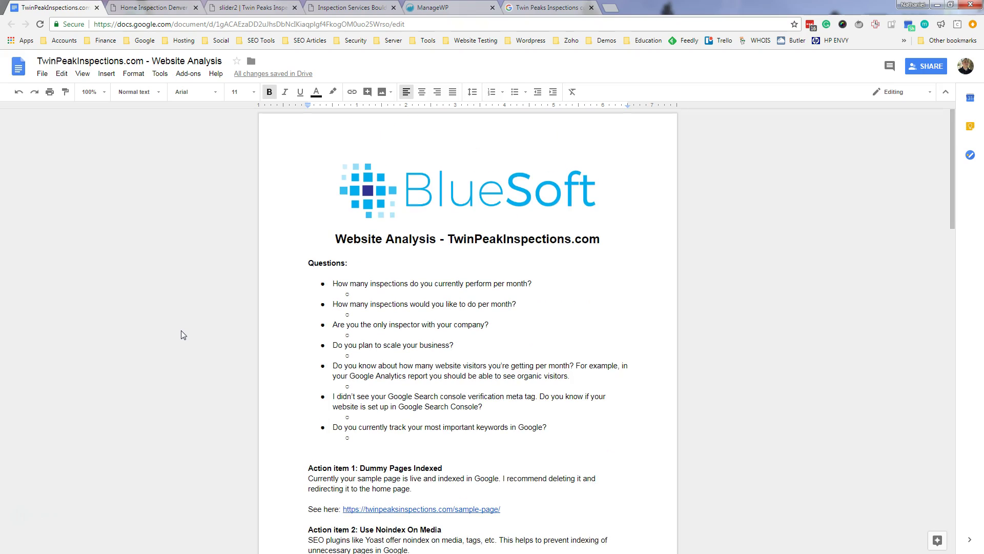
scroll(182, 334, down, 1)
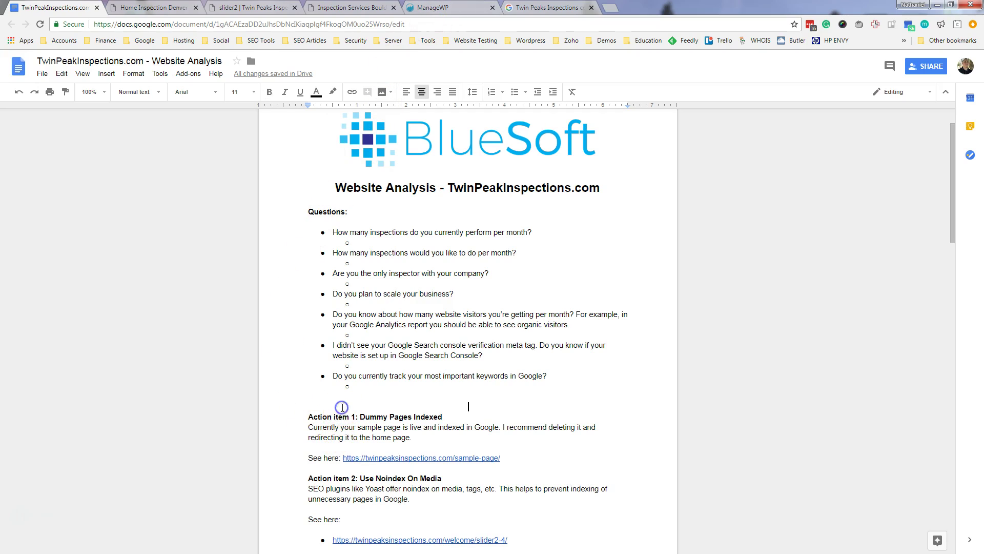
Step: Revisit the top of the services page, then open the Schedule An Inspection page and go through its name, email, phone and property address fields
key(ctrl+4)
scroll(482, 231, up, 8)
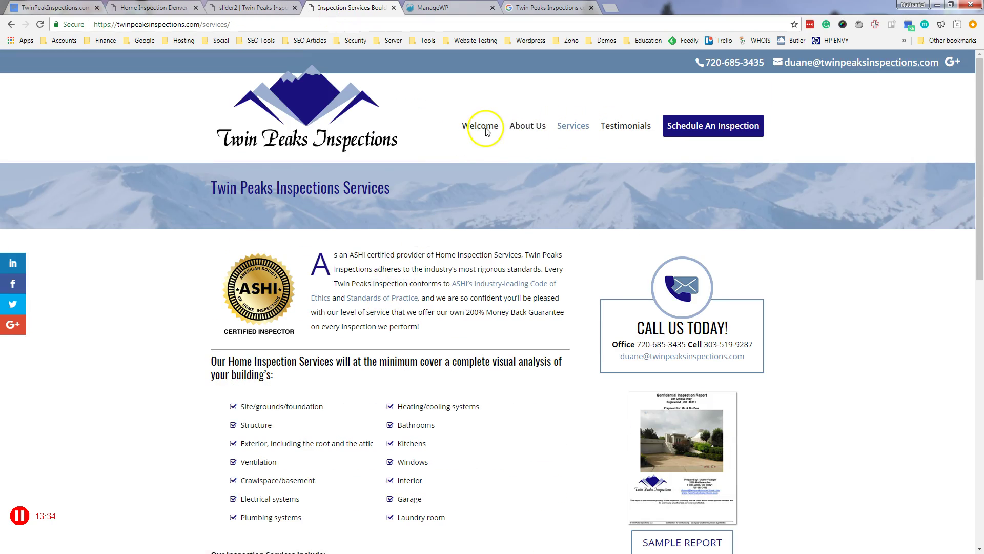
scroll(682, 340, down, 3)
scroll(717, 197, up, 3)
click(712, 126)
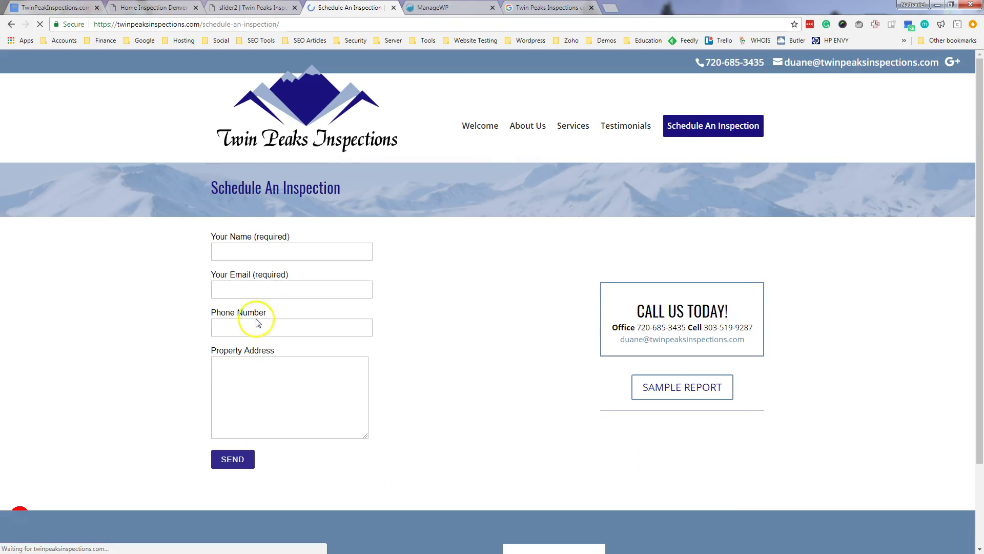
click(253, 254)
click(254, 290)
click(260, 328)
click(310, 402)
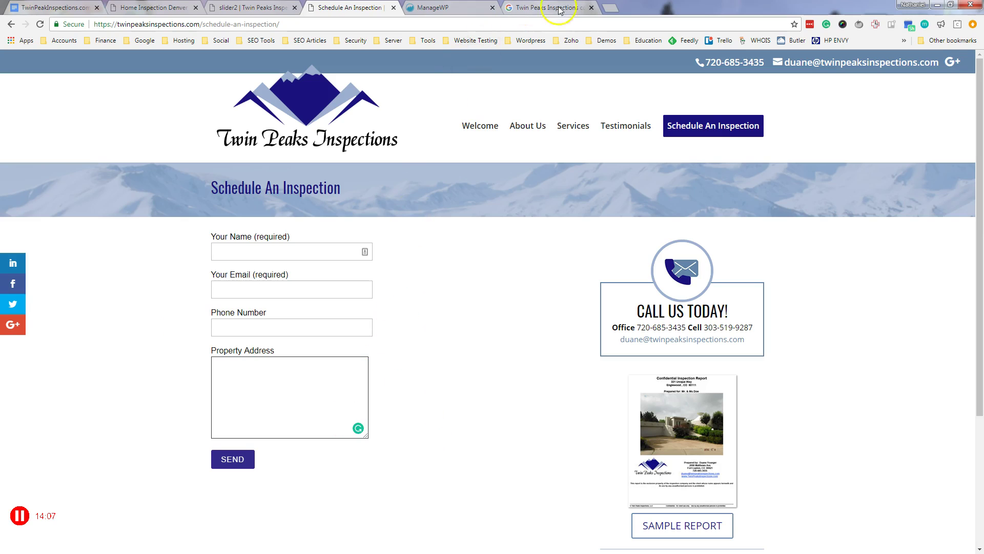
Step: Search Google for "3d home inspection software" and open the 3D Inspection Software website from the organic results
click(609, 8)
text(3d)
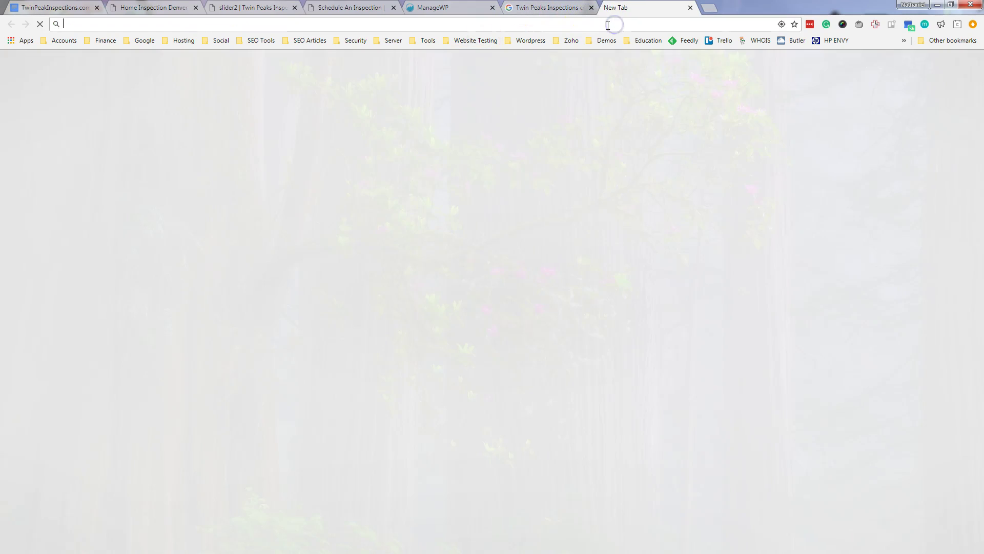
text( home ins)
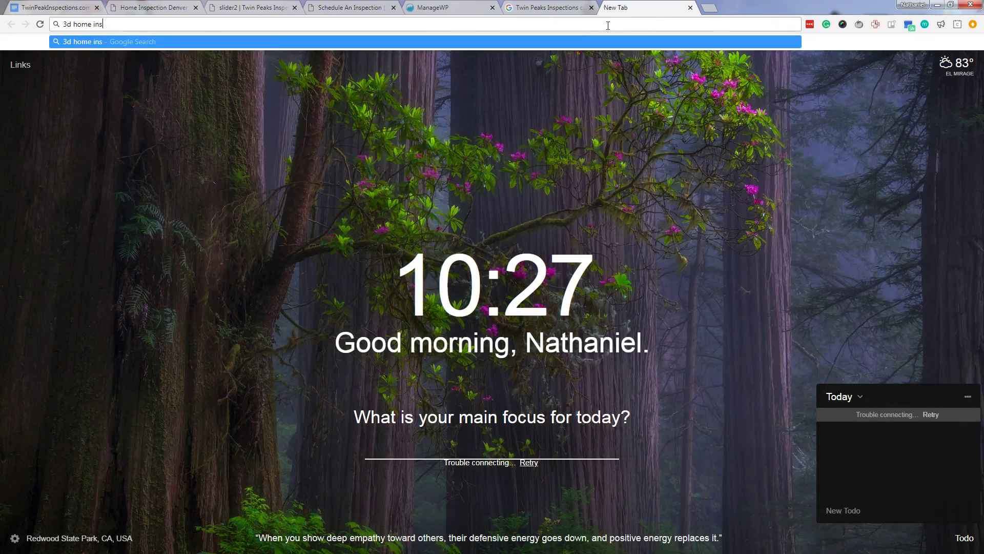
text(pection softw)
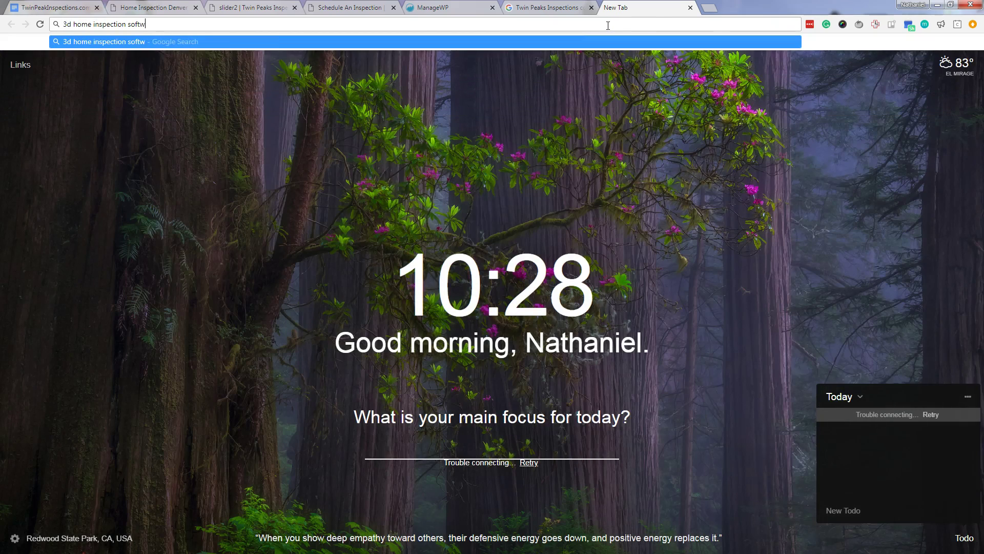
text(are)
key(Return)
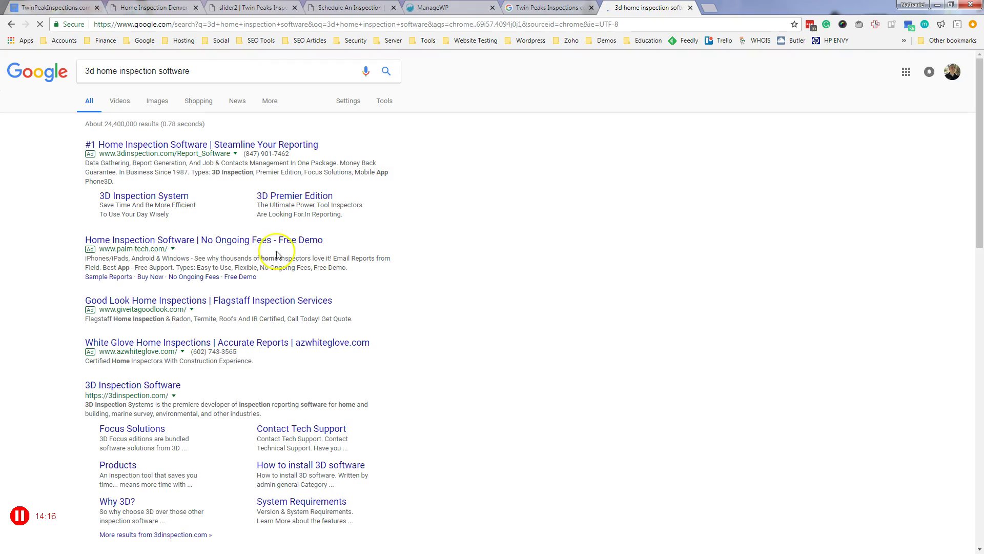
click(161, 385)
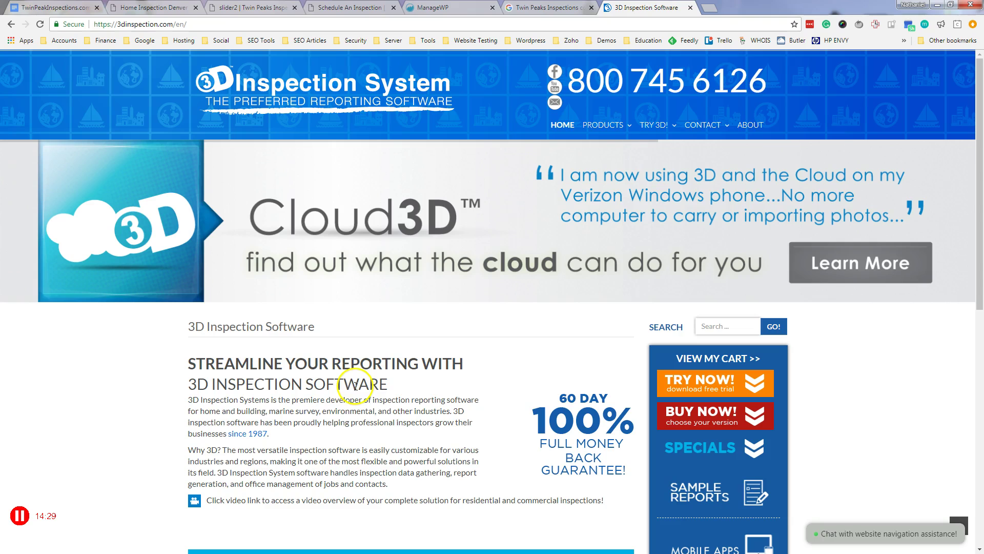
Step: Examine the 3D Inspection Software home page from the banner to the footer, including its introduction, industry choices and inspector testimonials
scroll(398, 408, down, 2)
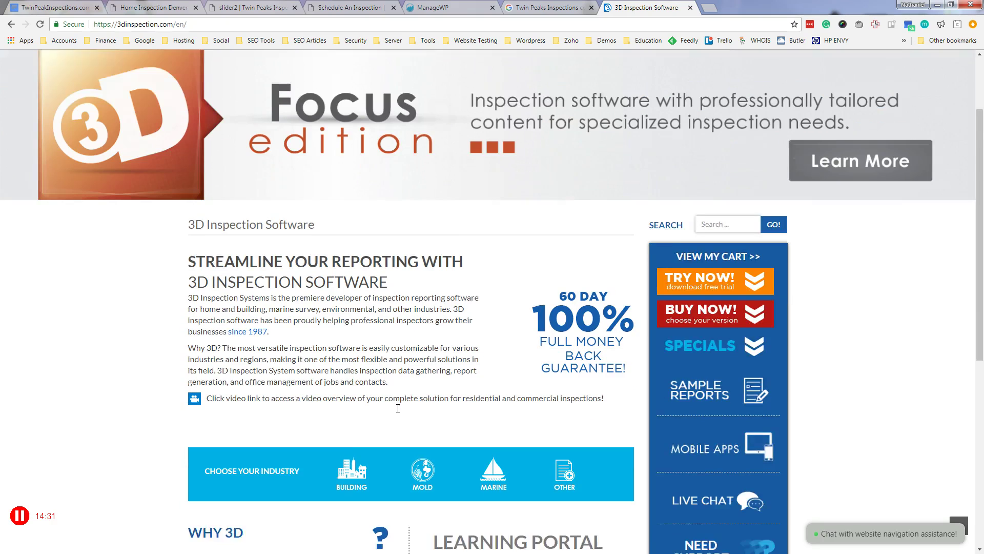
scroll(398, 408, down, 1)
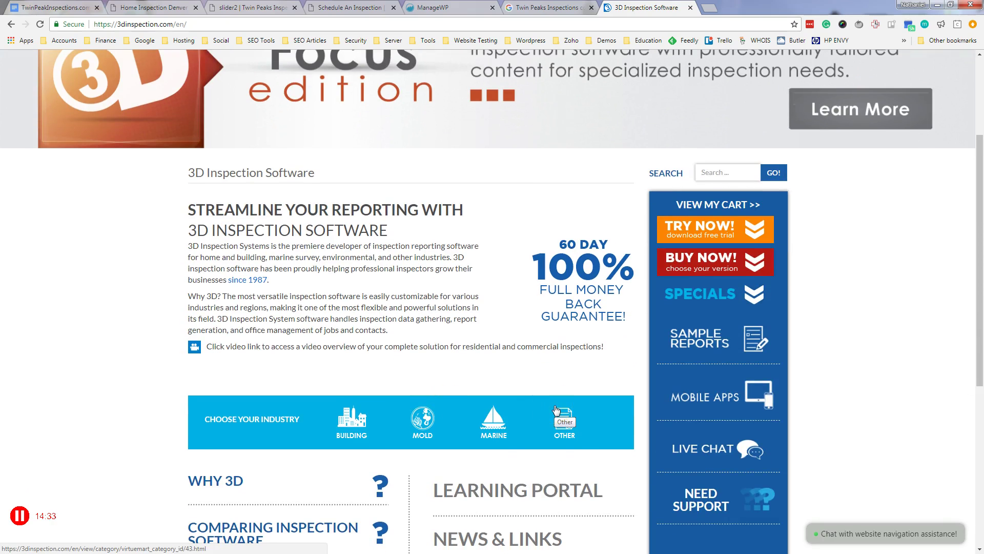
scroll(556, 410, down, 3)
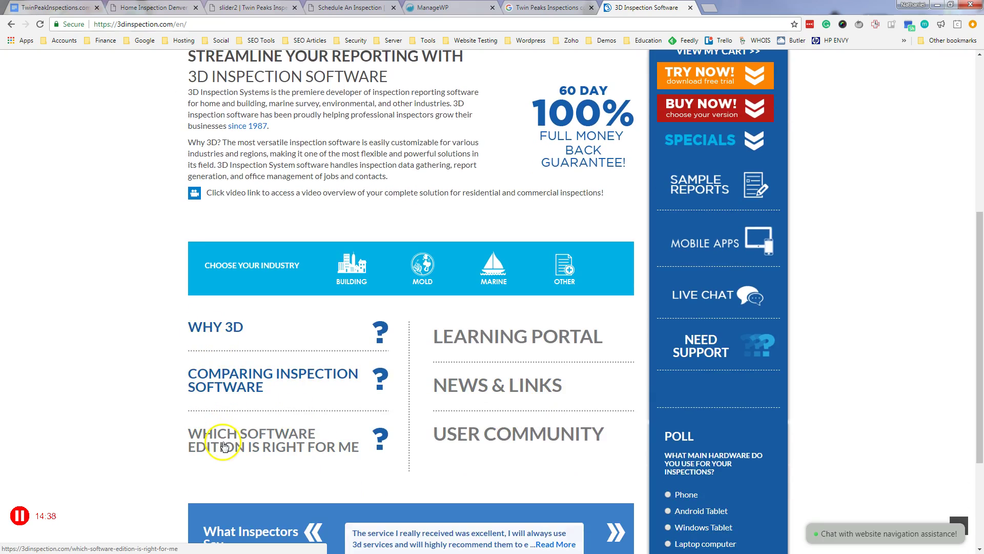
scroll(102, 446, down, 3)
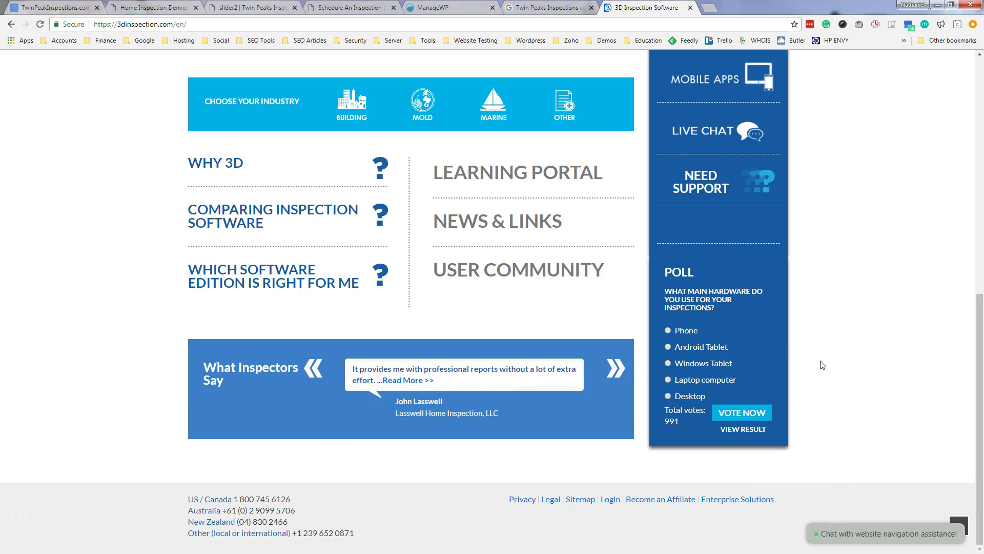
scroll(823, 365, up, 9)
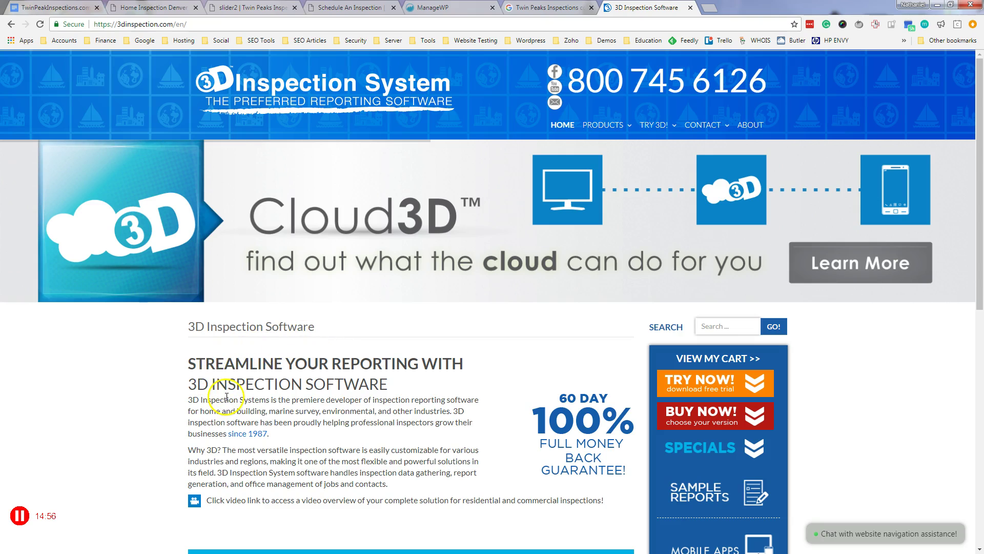
scroll(209, 422, down, 1)
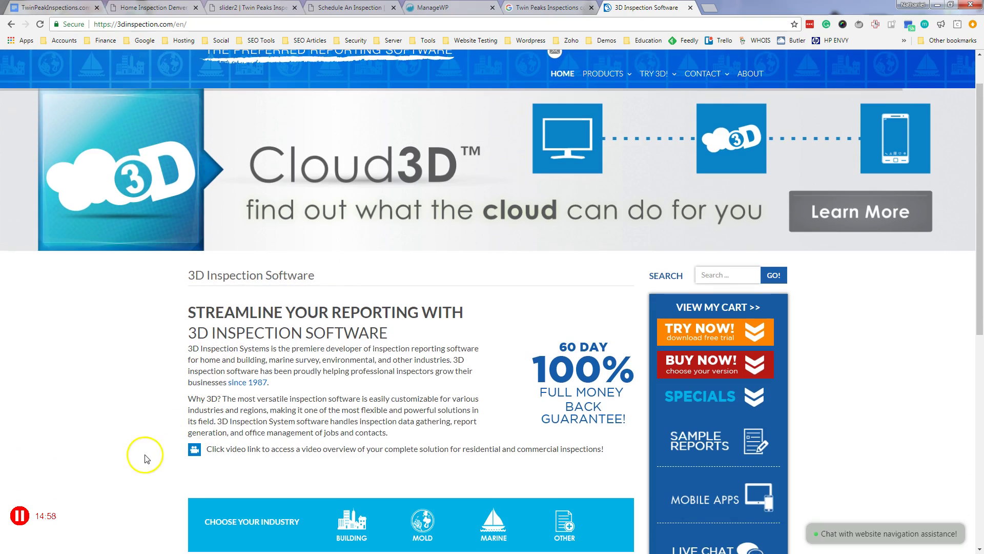
scroll(165, 433, down, 2)
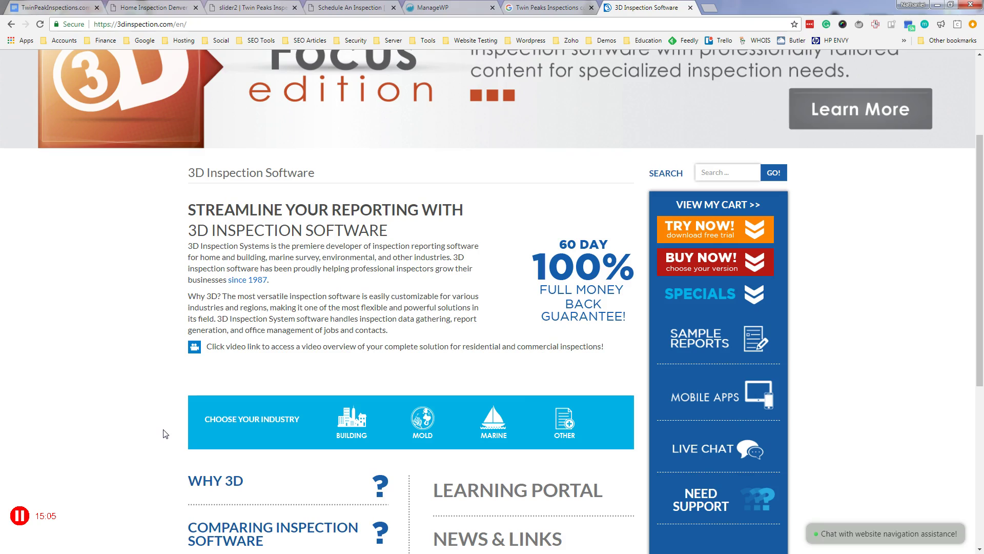
scroll(276, 362, up, 3)
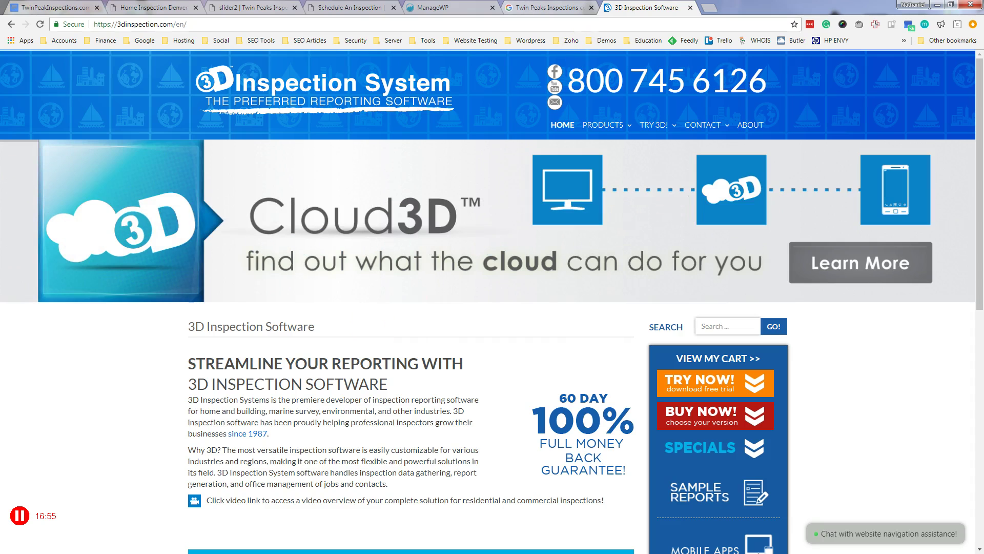
Step: Go back through the open slider2 media page to the Twin Peaks Inspections home page
click(461, 8)
click(268, 8)
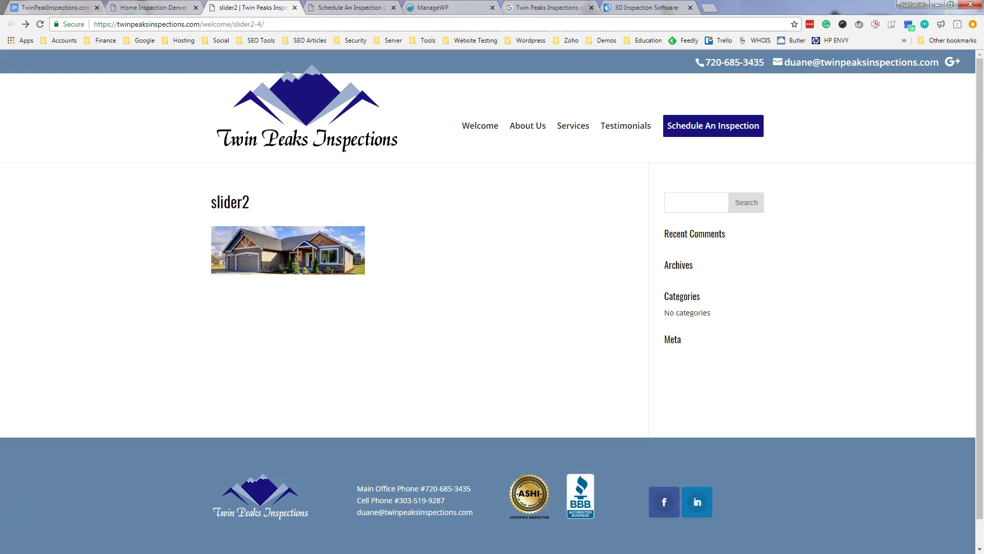
click(134, 7)
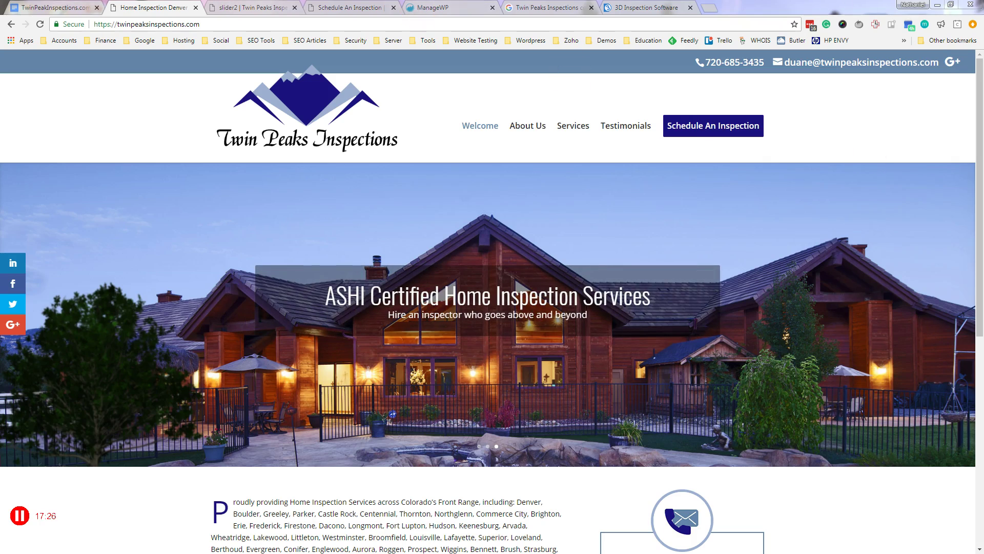
Step: Add the bullet "Using 365 Marketing for Facebook, direct mail, etc." after the keyword-tracking question in the analysis document
click(54, 7)
click(419, 380)
click(555, 376)
key(Return)
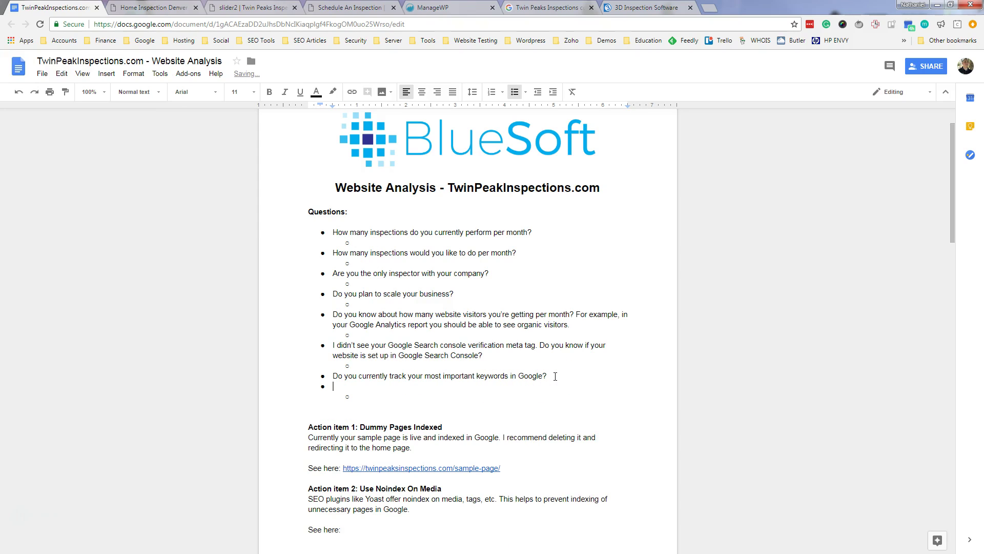
text(3)
key(BackSpace)
text(Using 365 Marketing for Facebook)
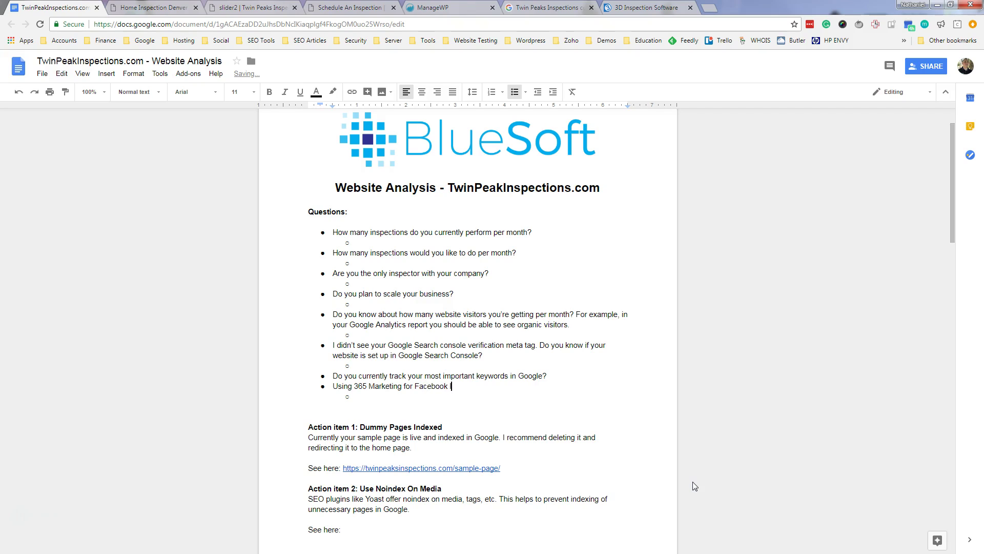
text(, direct mail, etc.)
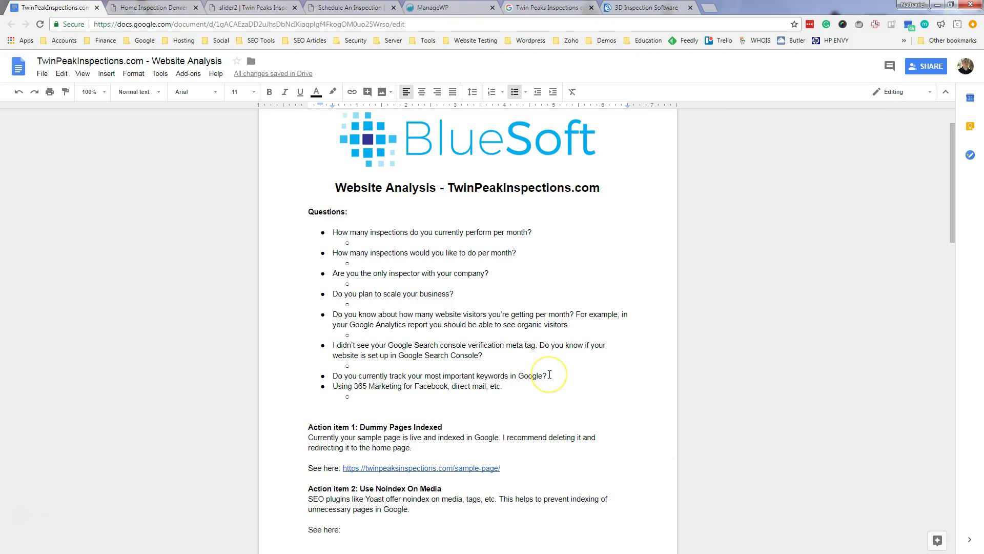
Step: Add the bullet "Using 3D Inspections for his home inspection report generation." below the 365 Marketing note
click(388, 395)
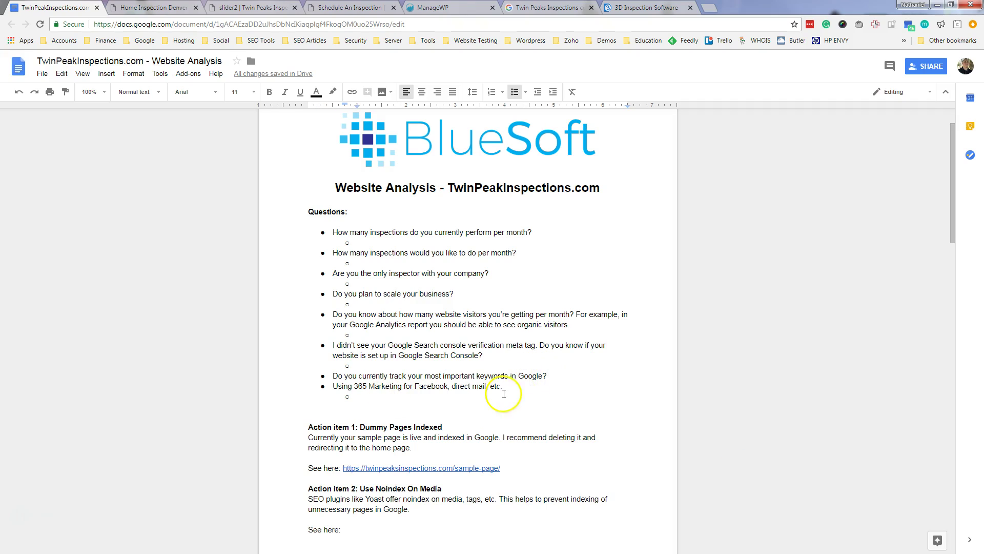
key(Return)
text(Using 3d)
key(BackSpace)
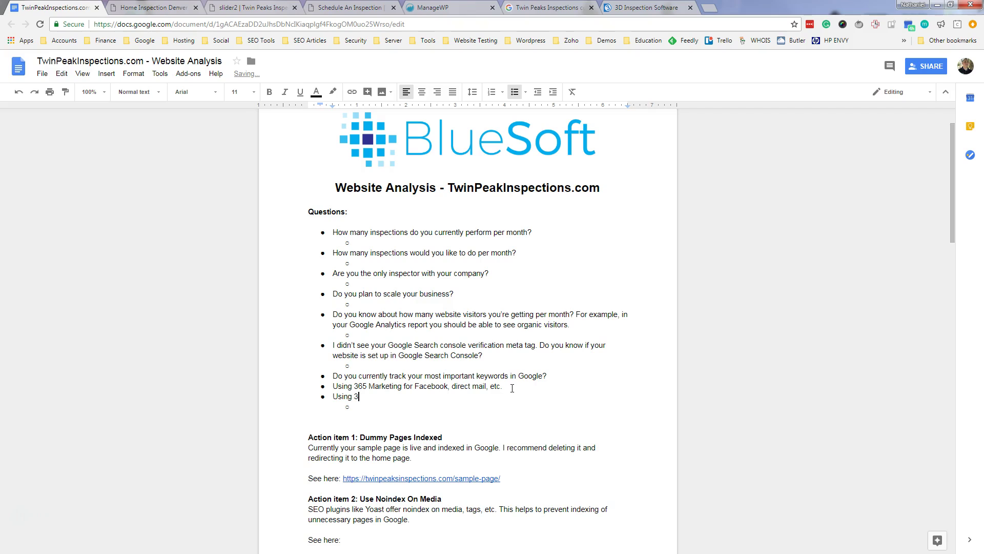
text(D Inspections for his home insp)
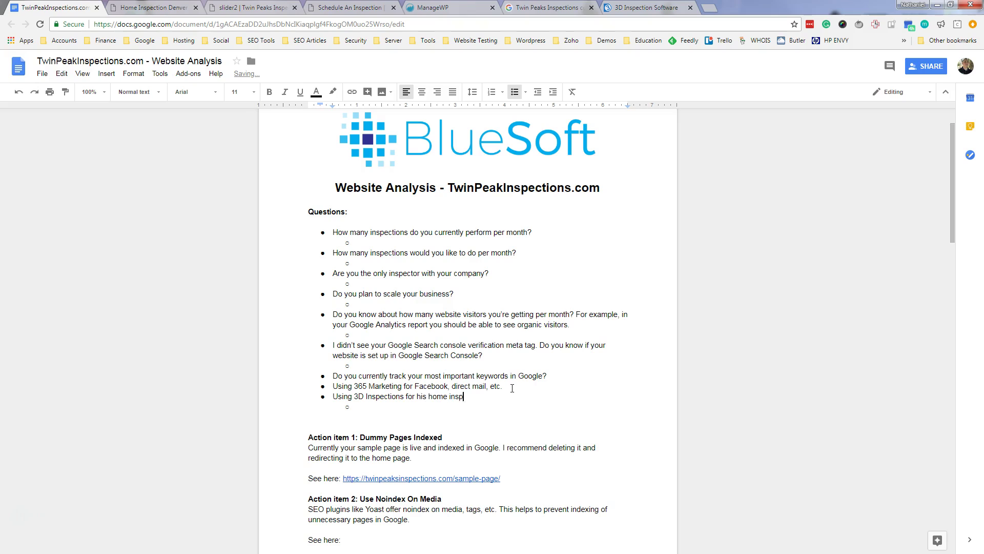
text(ection report genr)
key(BackSpace)
text(eration)
key(Return)
key(BackSpace)
key(BackSpace)
text(.)
Step: Add the bullet "Uses Home Guage to manage the website." below the 3D Inspections note
key(Return)
text(Uses hom)
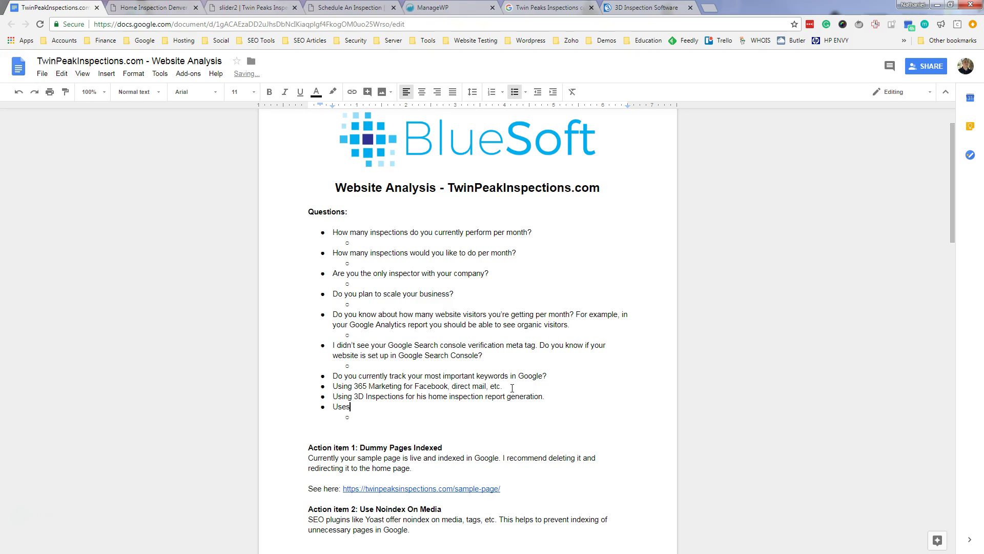
key(BackSpace)
key(BackSpace)
key(BackSpace)
text(Home Guage to manage )
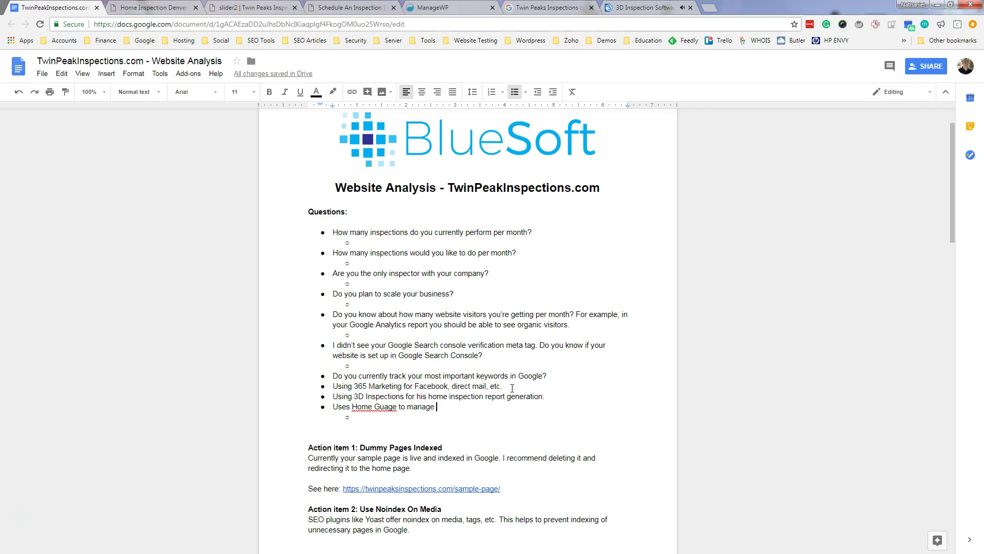
text(t)
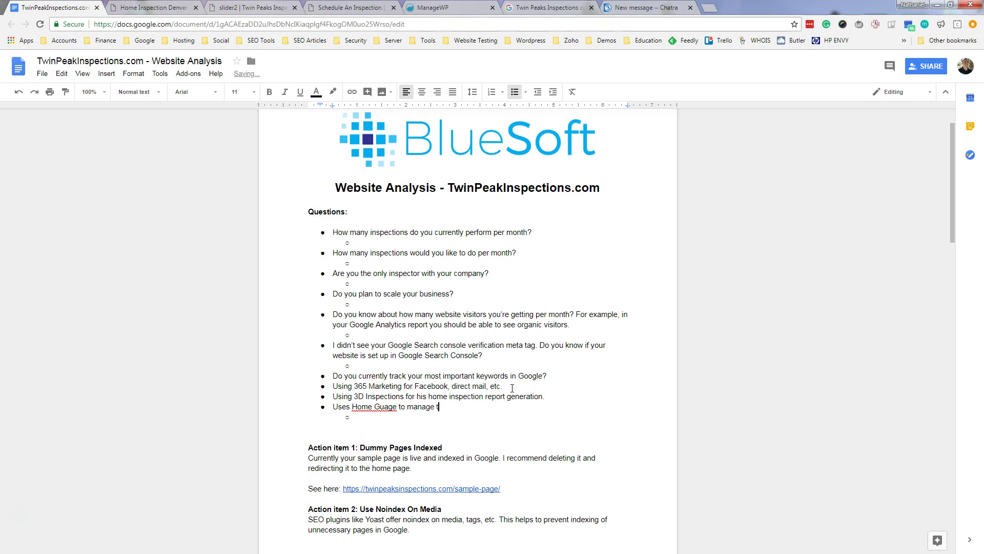
text(he website.)
click(548, 398)
key(Return)
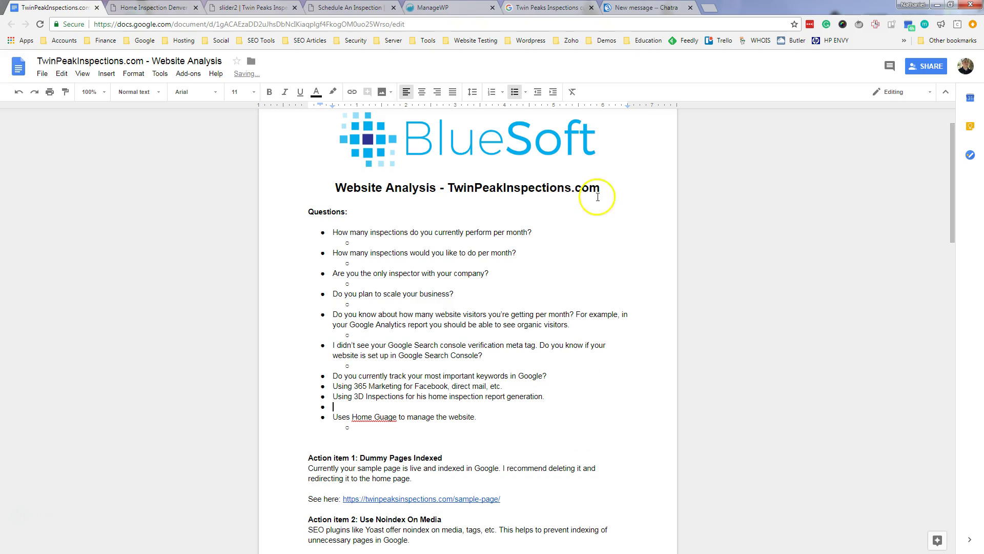
key(BackSpace)
key(BackSpace)
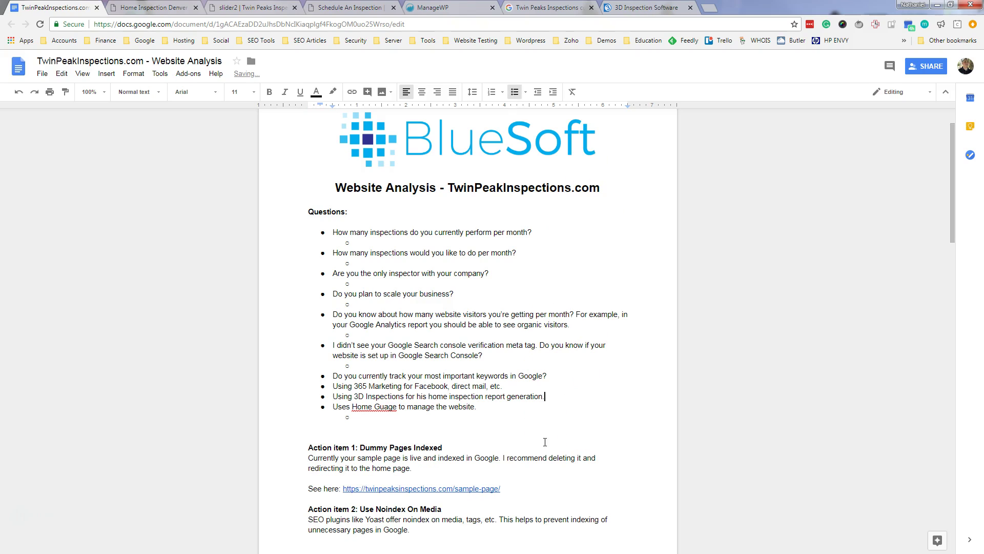
Step: Change the "Questions:" heading to "Questions and Notes:"
click(348, 211)
key(BackSpace)
text(and Notes)
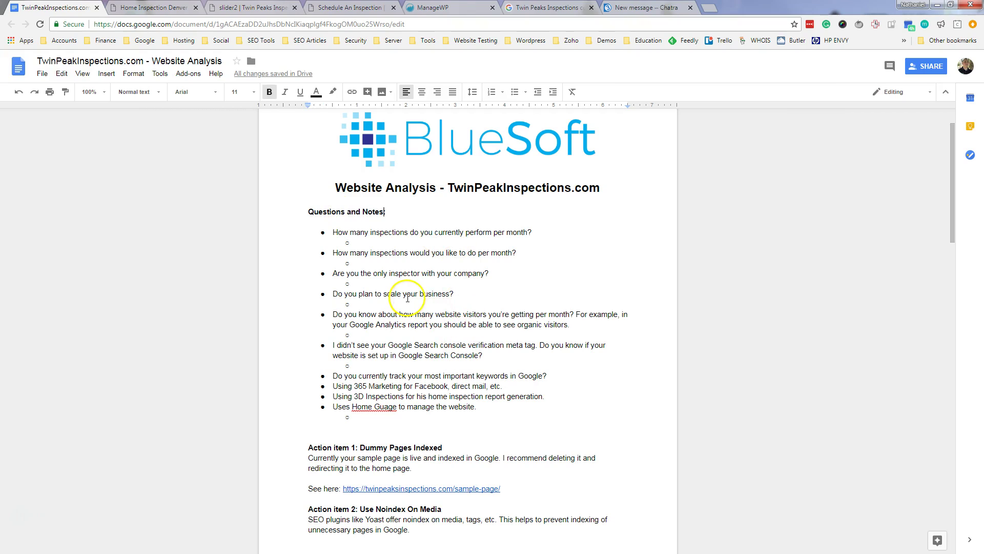
text(:)
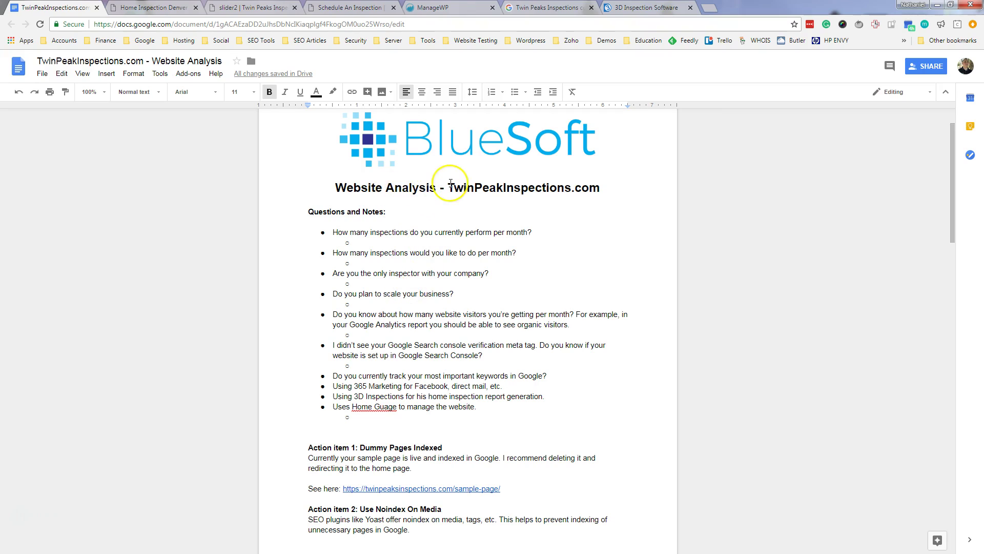
Step: Remove the hyphen from the document title and move "TwinPeakInspections.com" onto its own line below "Website Analysis"
click(449, 187)
key(BackSpace)
key(BackSpace)
key(BackSpace)
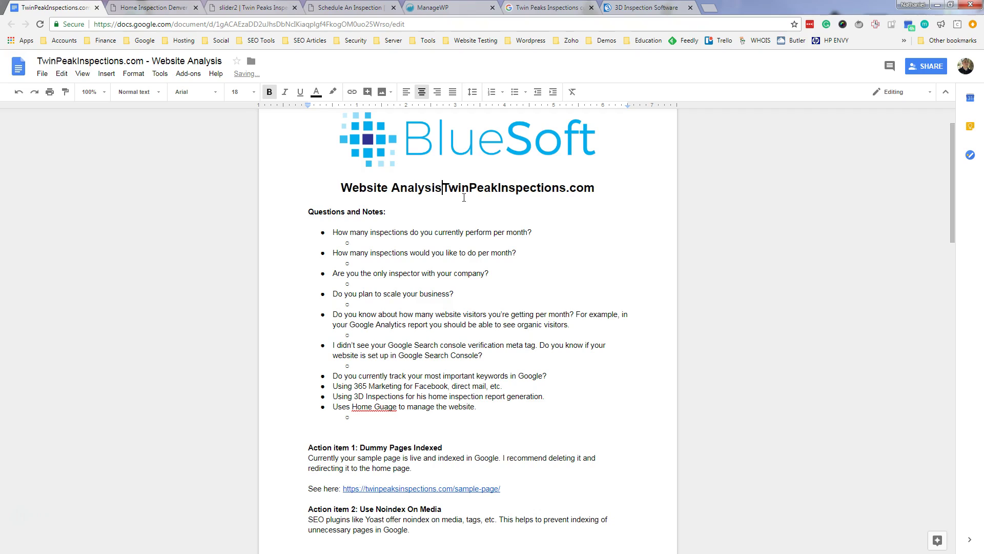
key(Return)
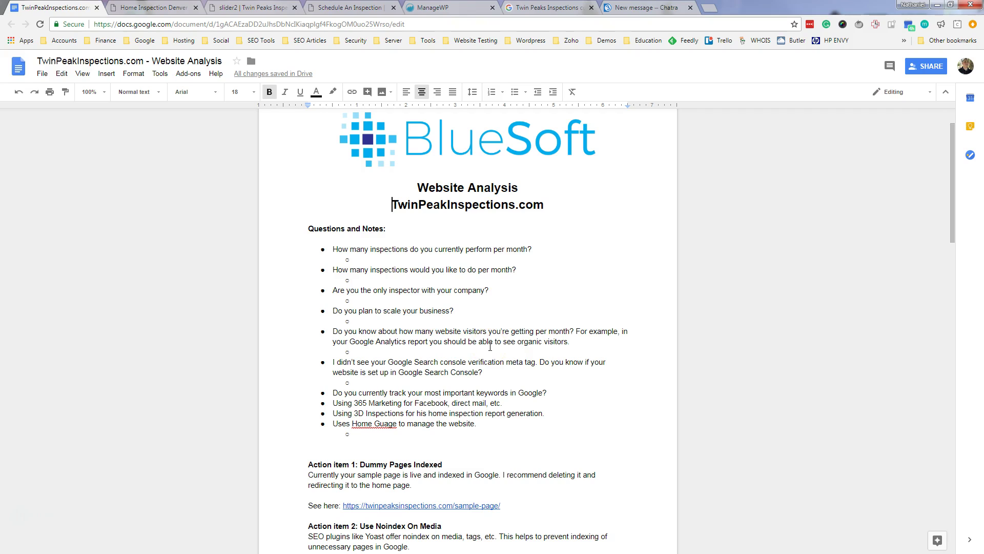
scroll(490, 347, up, 1)
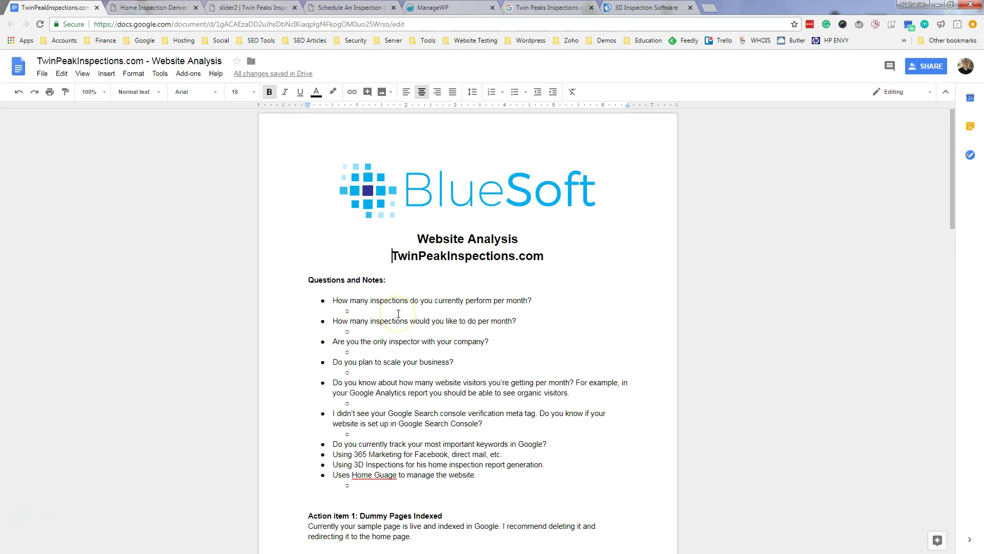
scroll(444, 382, down, 3)
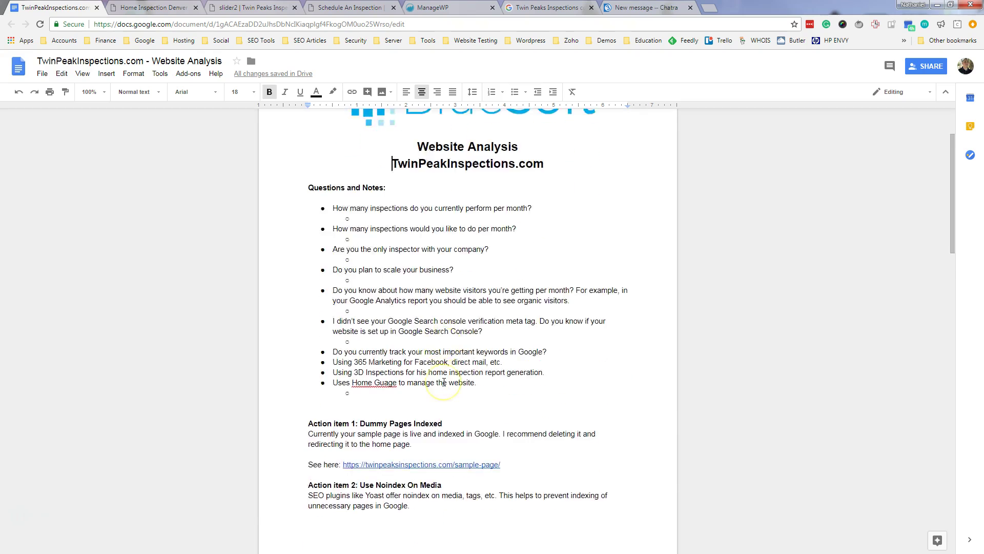
Step: Delete the extra blank line above the "Action item 1: Dummy Pages Indexed" heading
click(398, 350)
key(BackSpace)
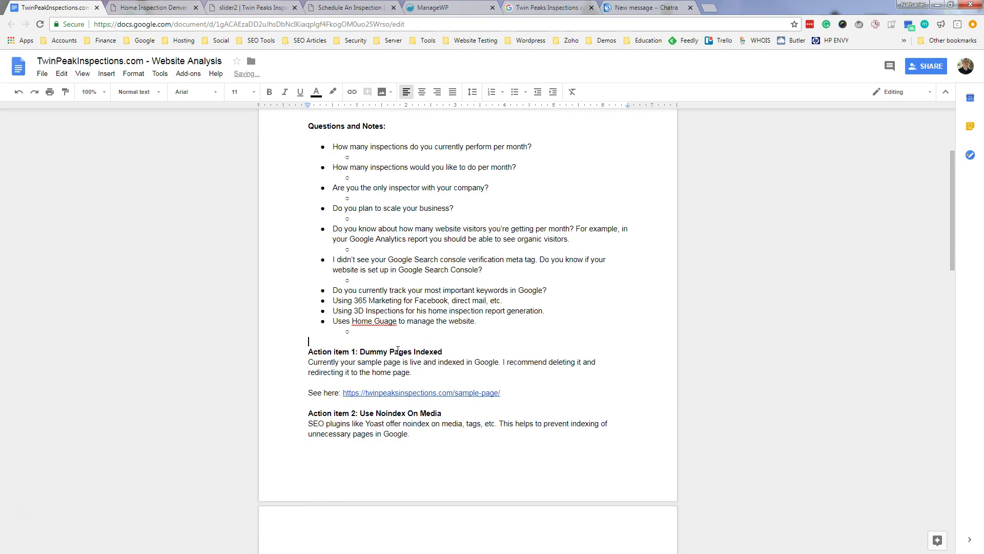
Step: Complete the first sentence under "Action item 8: Blogging" with "to target additional relevant keywords and drive them to your service pages."
scroll(398, 354, down, 6)
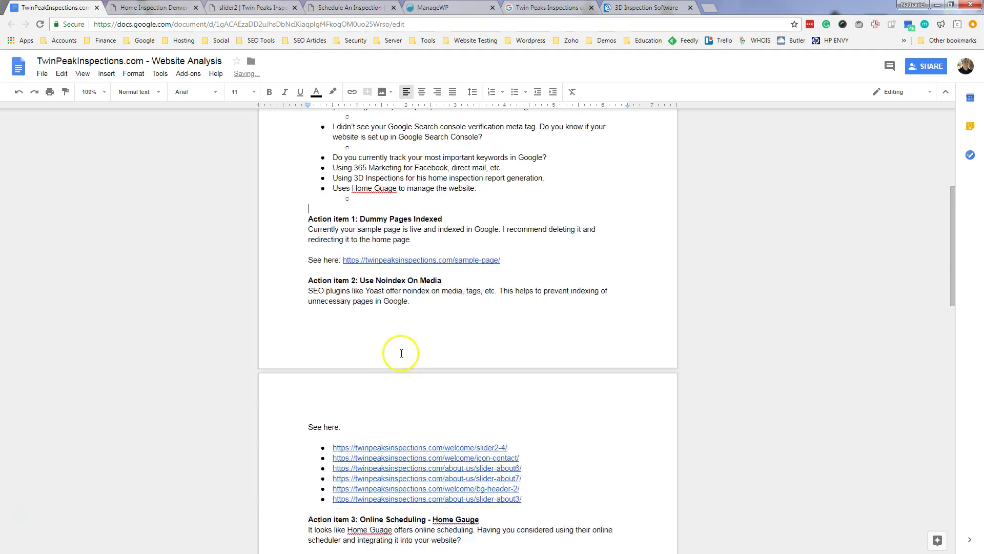
scroll(403, 358, down, 3)
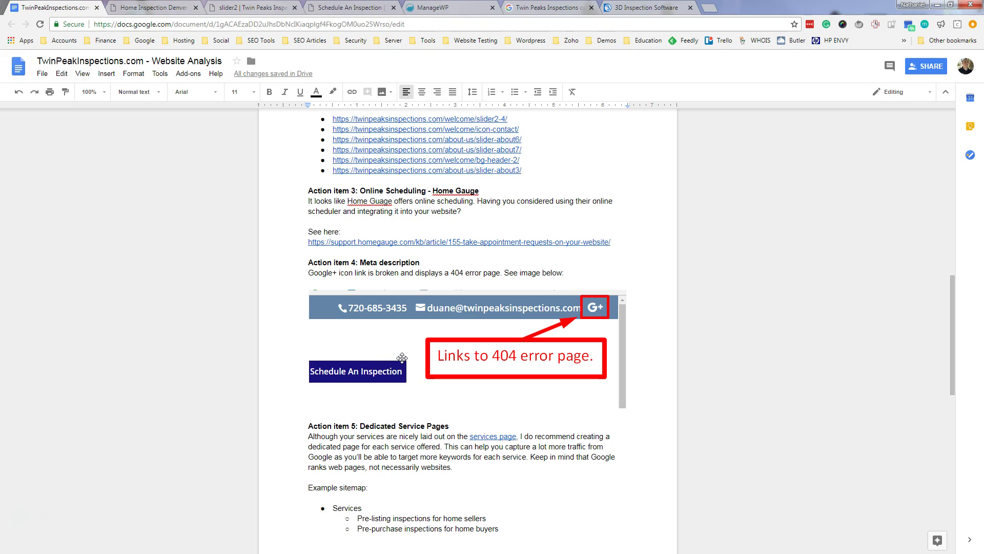
scroll(402, 358, down, 5)
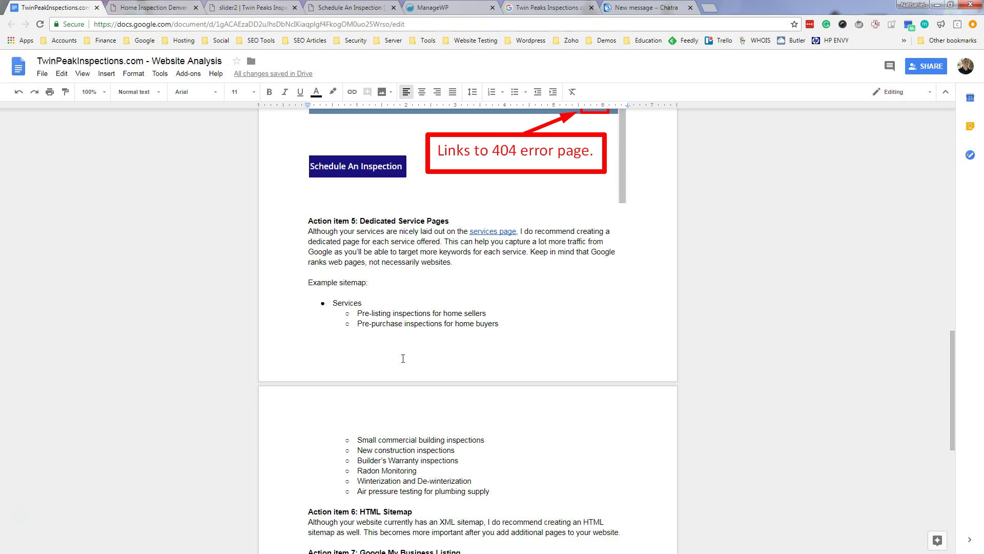
scroll(403, 357, down, 5)
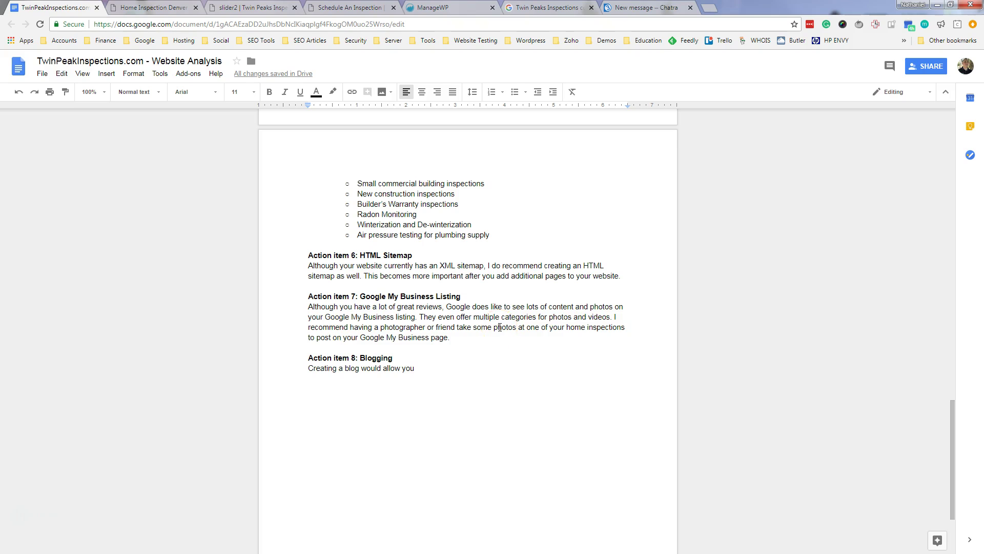
scroll(500, 327, up, 4)
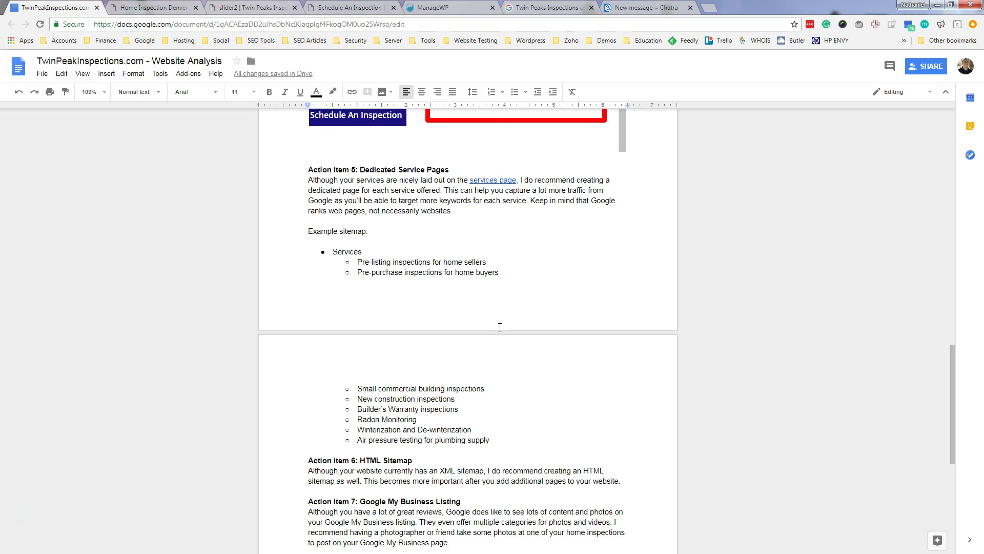
scroll(500, 327, down, 3)
click(434, 417)
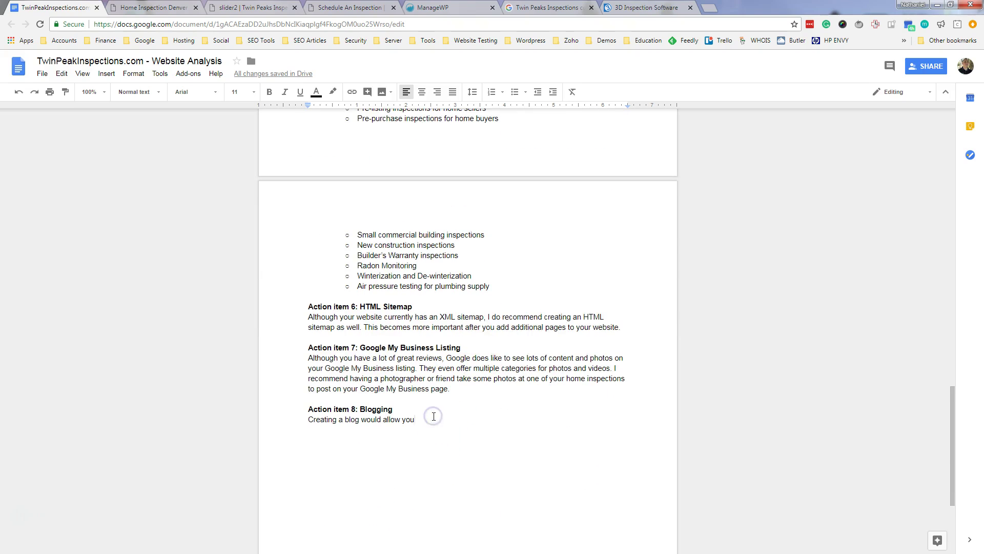
text(to tage)
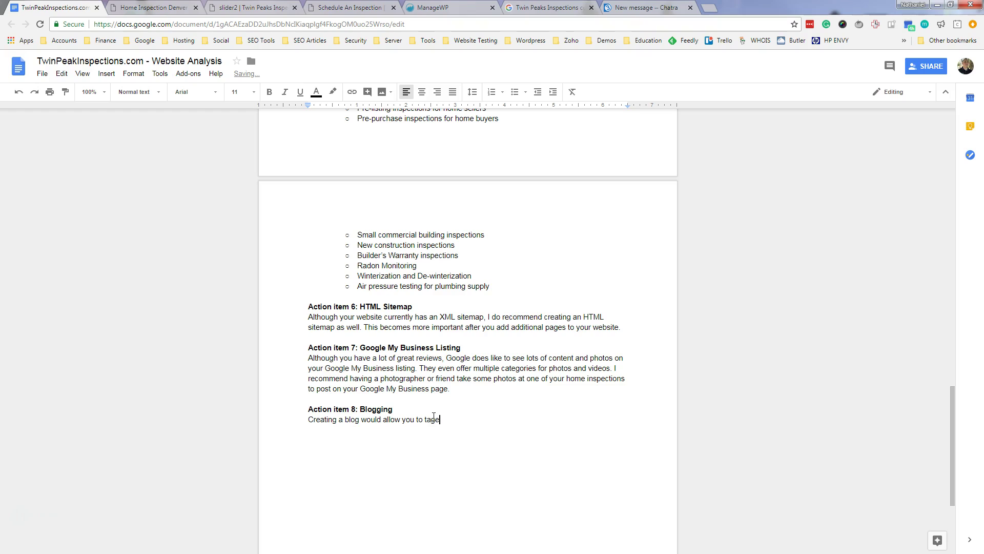
key(BackSpace)
text(rget additional relevant keywords and drive them to your service pages)
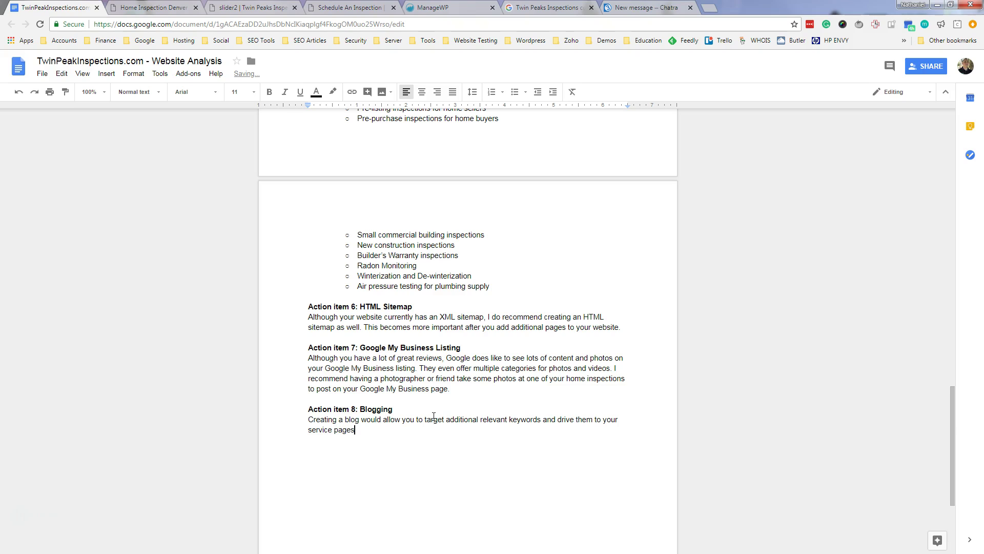
text(.)
Step: Begin a second sentence in the Blogging paragraph with "It also gives you the opportunity"
scroll(435, 423, up, 2)
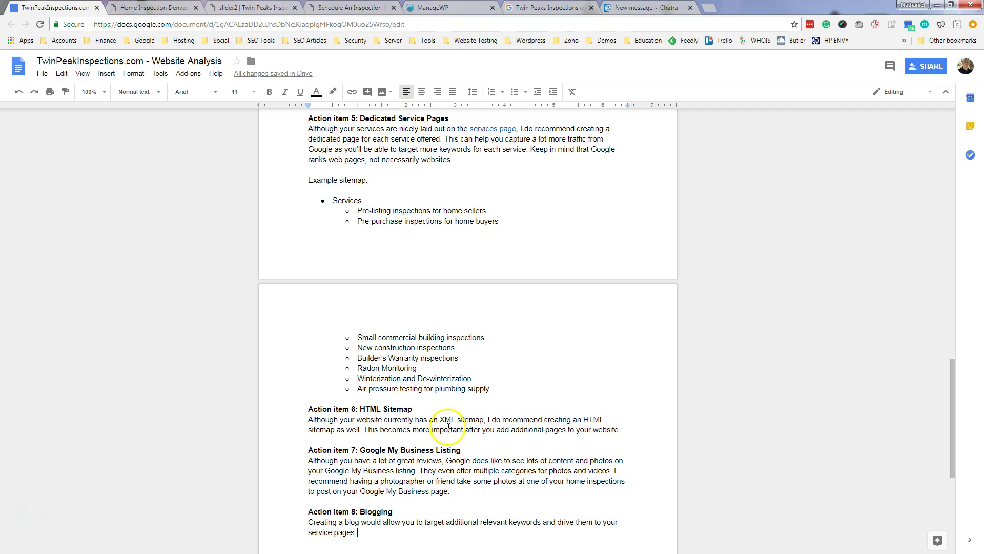
scroll(448, 427, down, 1)
text(It a)
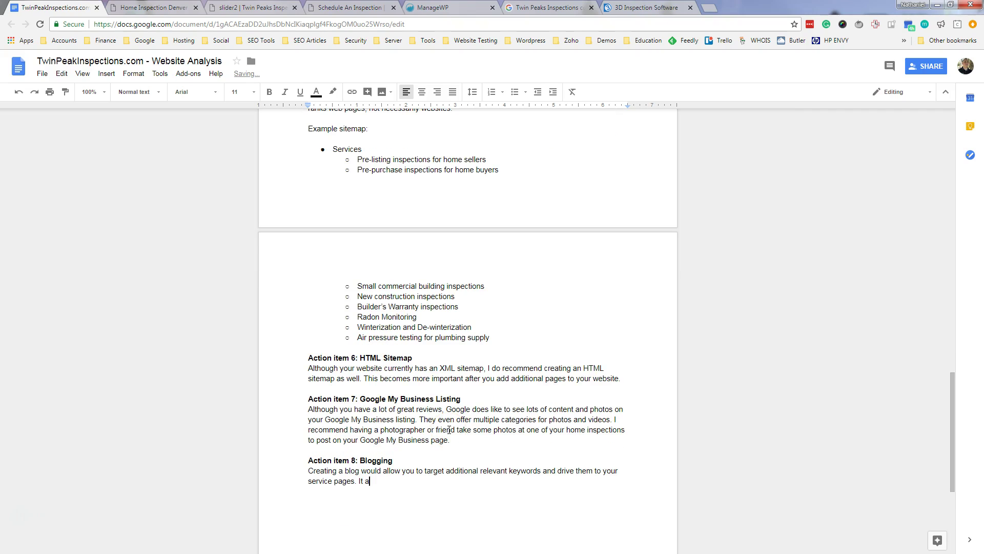
text(lso gives you the )
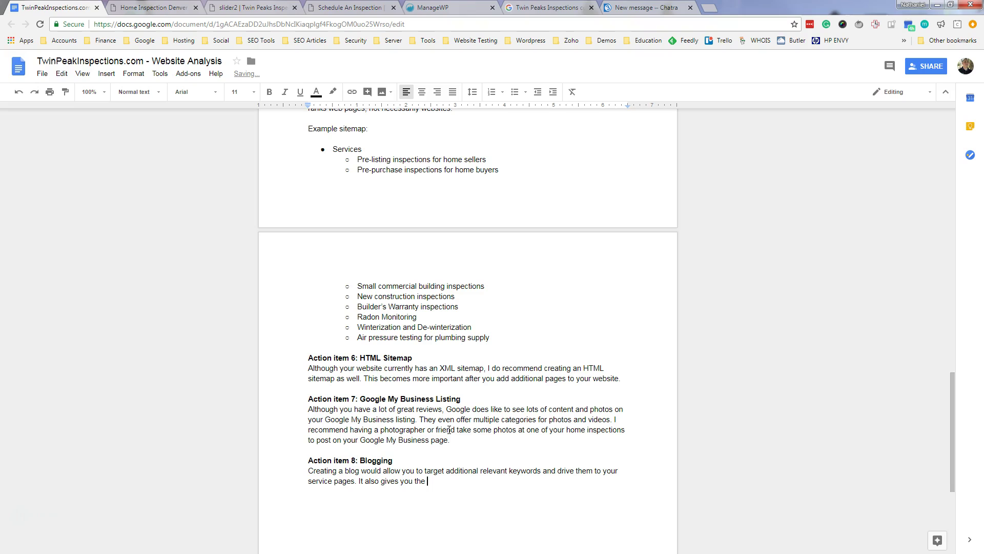
text(opportunity to)
key(BackSpace)
key(BackSpace)
key(BackSpace)
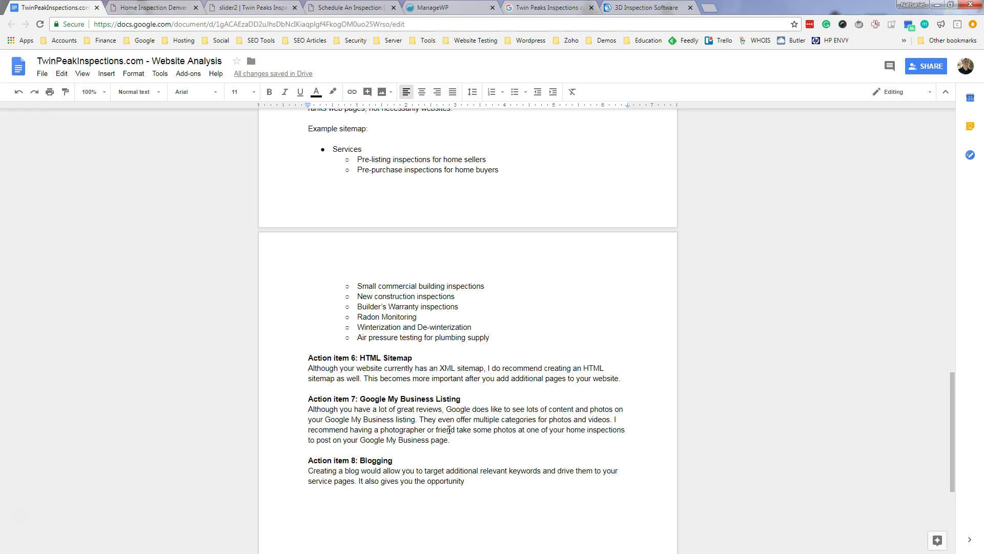
Step: Search Google for "home inspector colorado" in a new browser tab
click(709, 8)
text(home inspe)
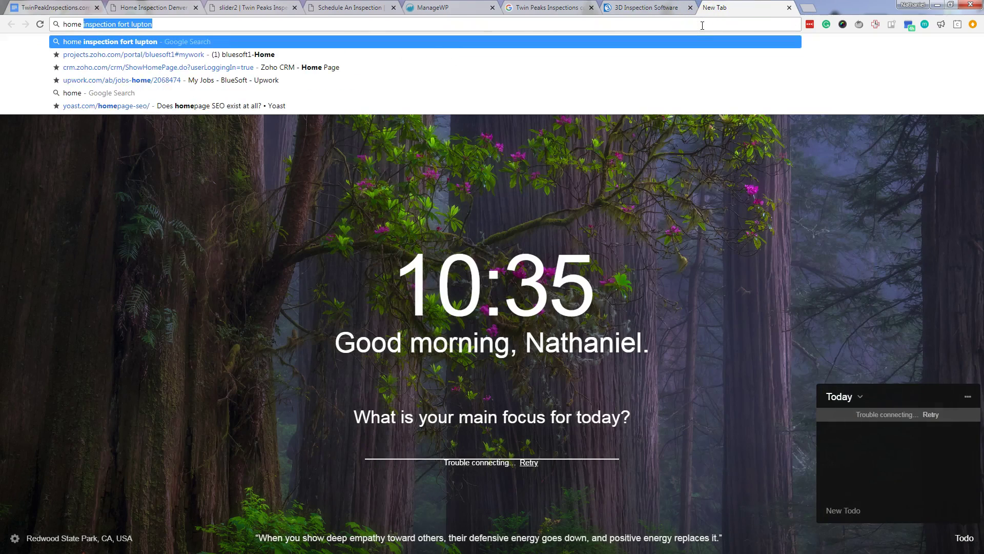
text(ctor )
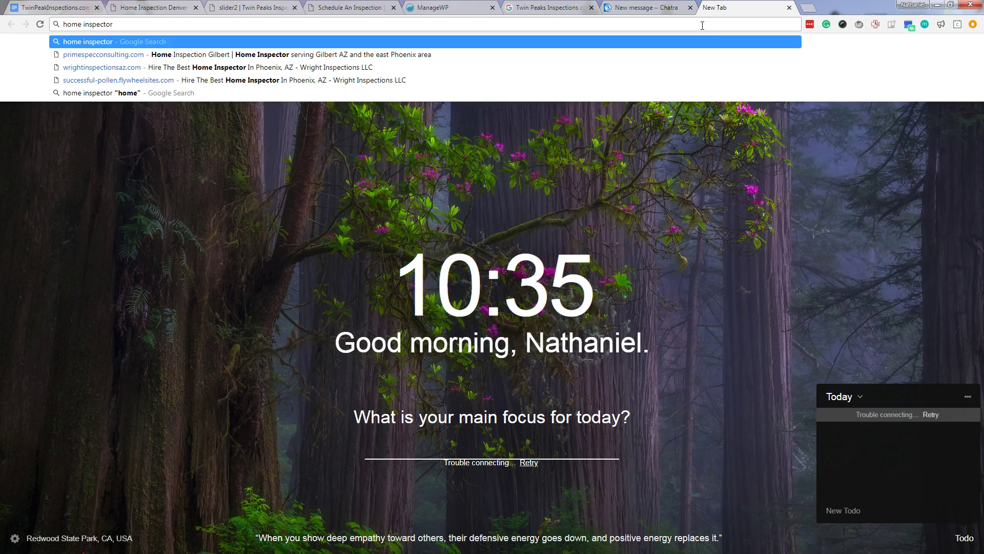
text(coloa)
key(BackSpace)
key(BackSpace)
text(orado)
key(Return)
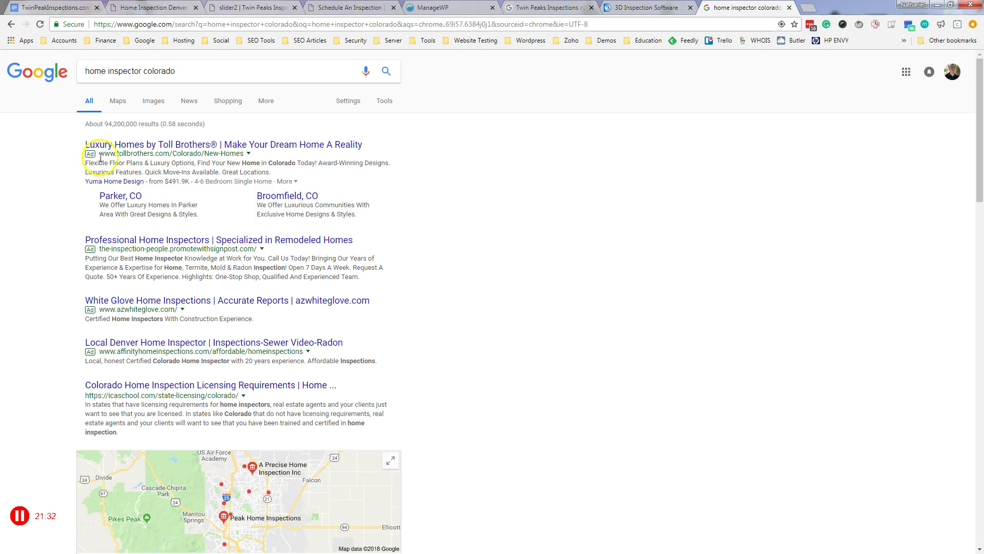
Step: Examine the paid ads, the first organic result and the local map listings on the Google results page
drag(78, 145, 259, 175)
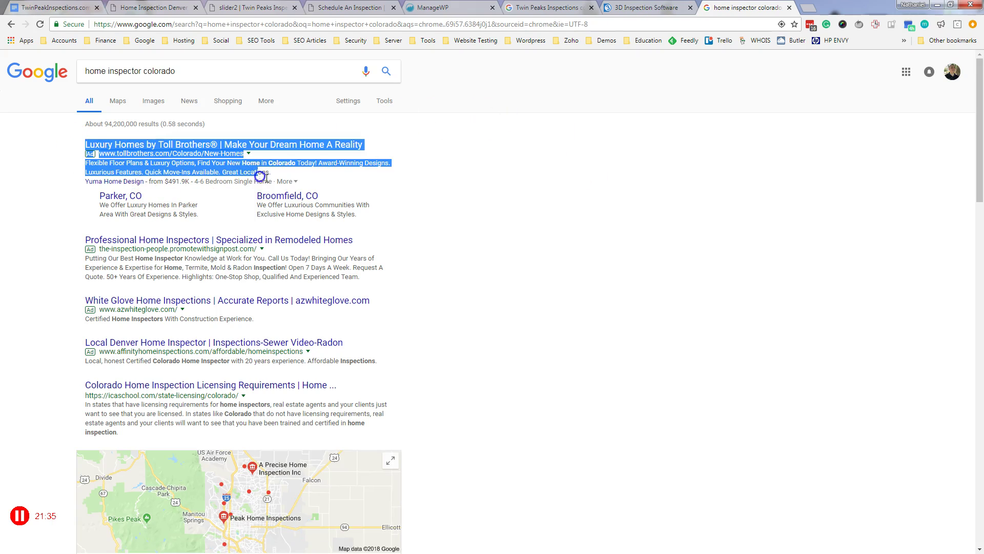
click(573, 287)
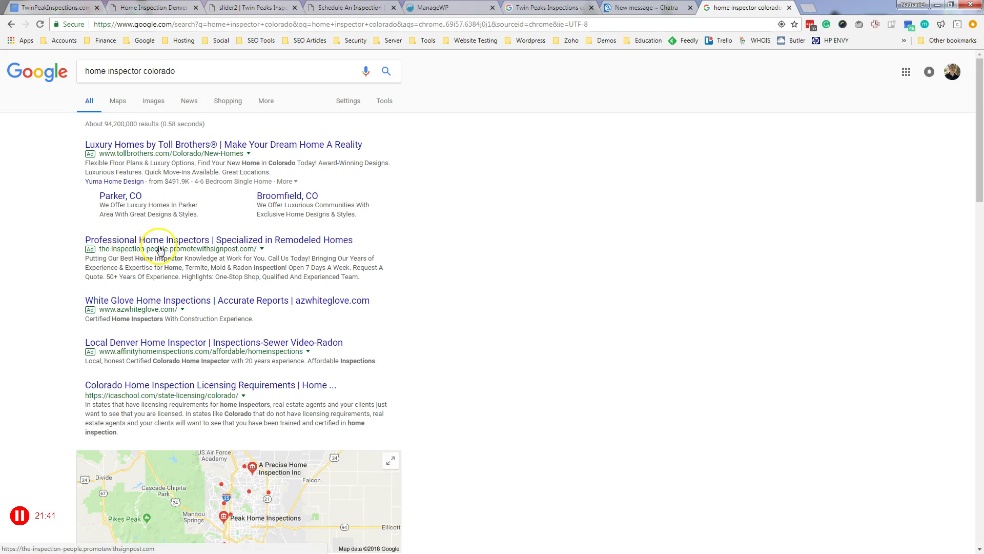
scroll(507, 334, down, 1)
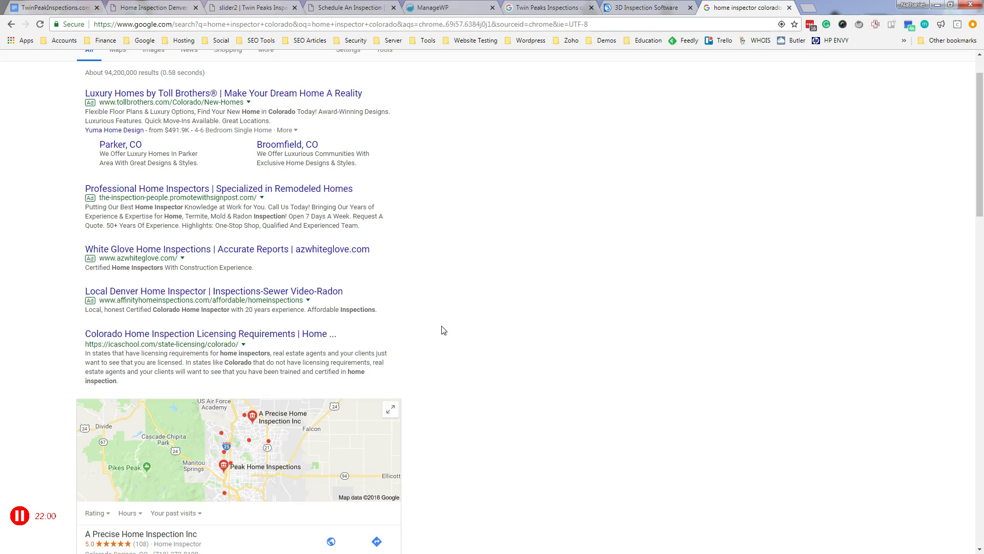
click(666, 388)
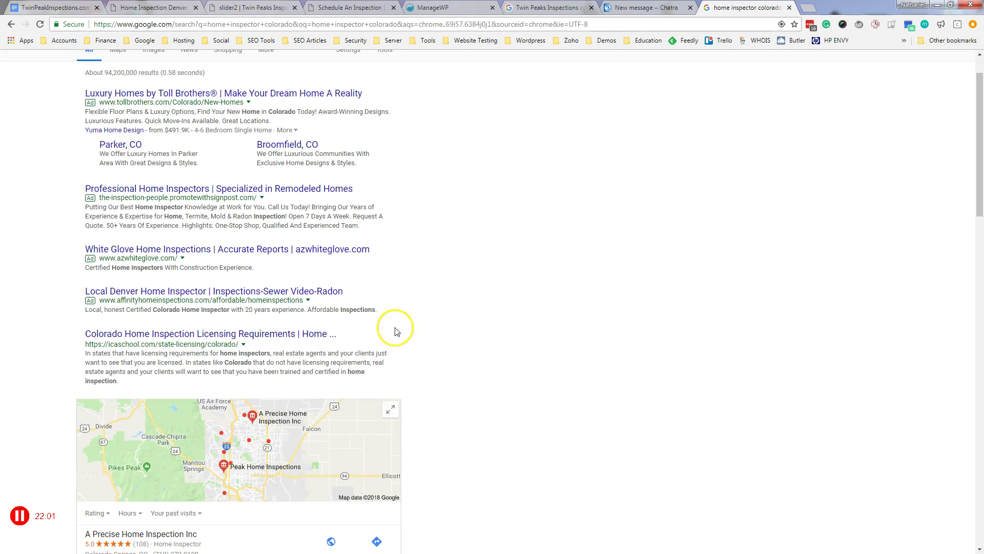
scroll(499, 453, down, 3)
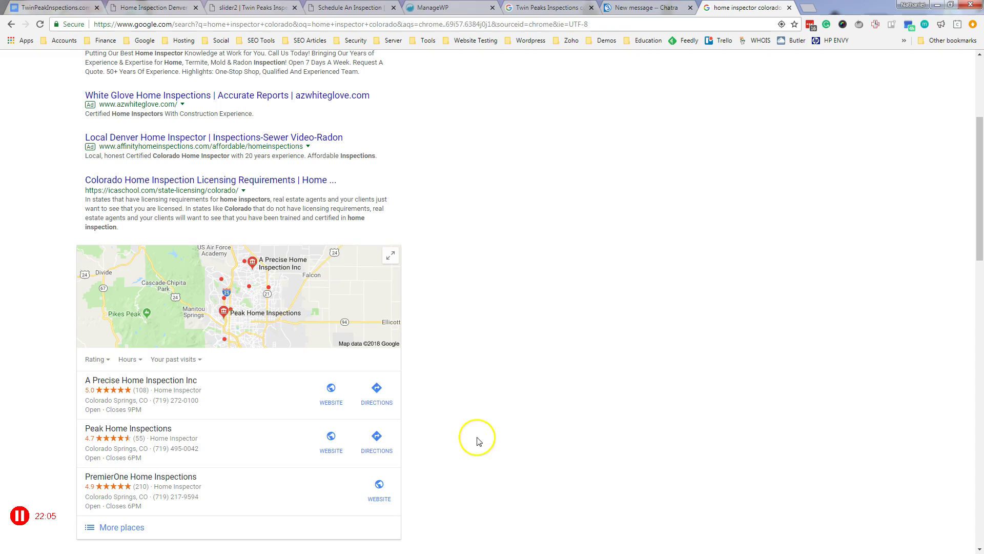
scroll(480, 440, up, 2)
scroll(480, 439, up, 3)
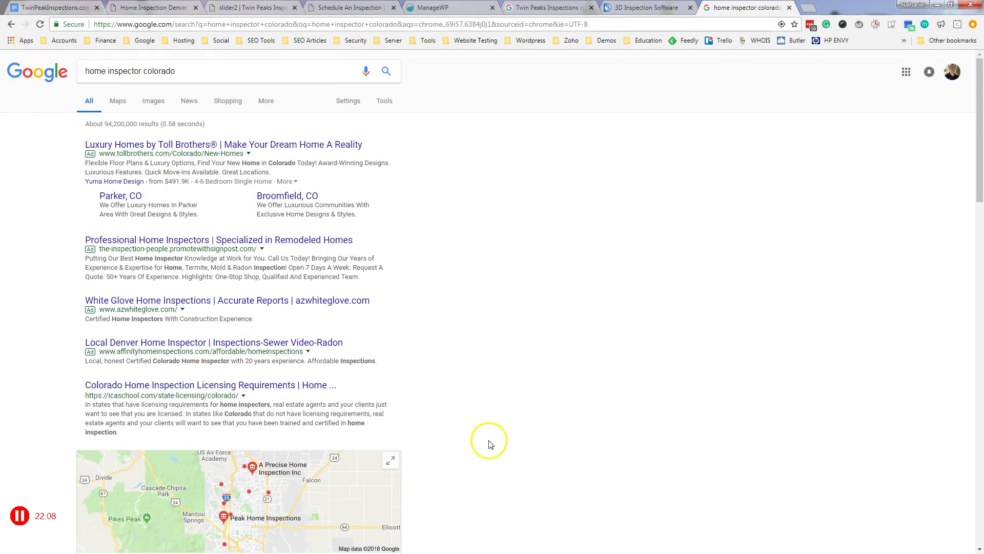
click(524, 431)
scroll(764, 344, down, 2)
scroll(764, 344, up, 2)
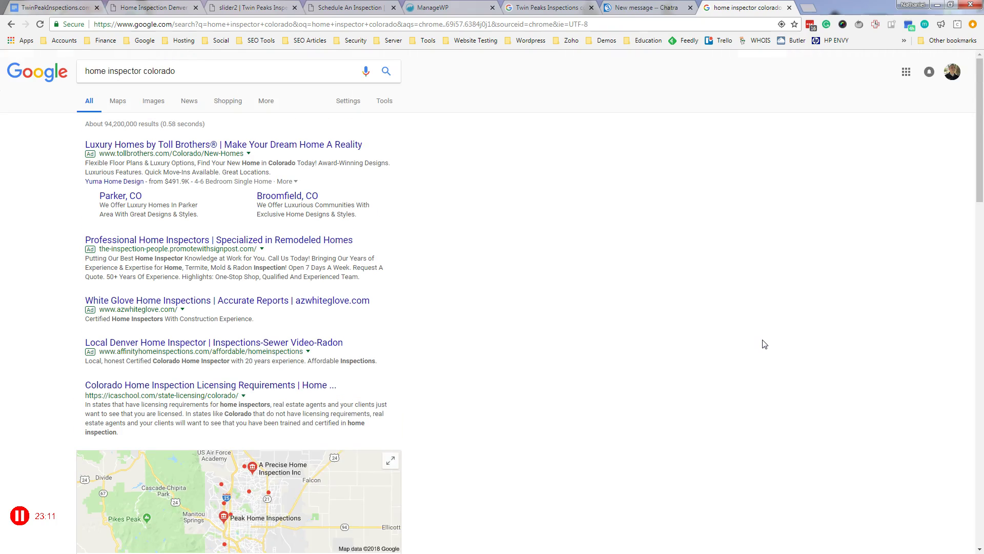